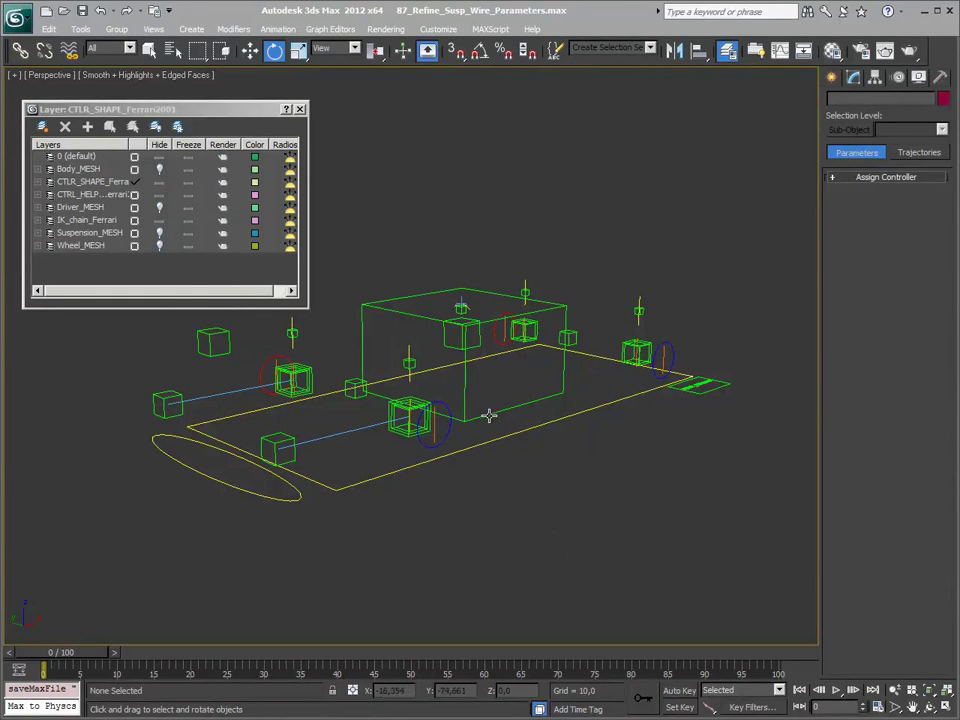
# Step: Unhide the Suspension_MESH, Wheel_MESH, Driver_MESH and Body_MESH layers in the Layer Manager
pyautogui.click(158, 233)
pyautogui.click(159, 246)
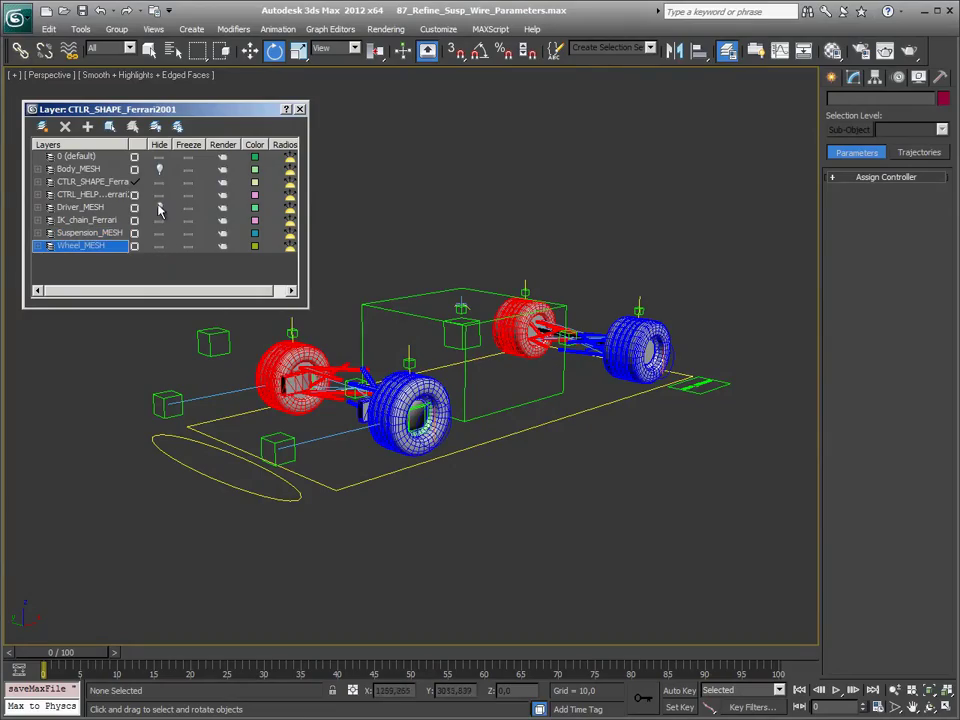
pyautogui.click(159, 207)
pyautogui.click(159, 169)
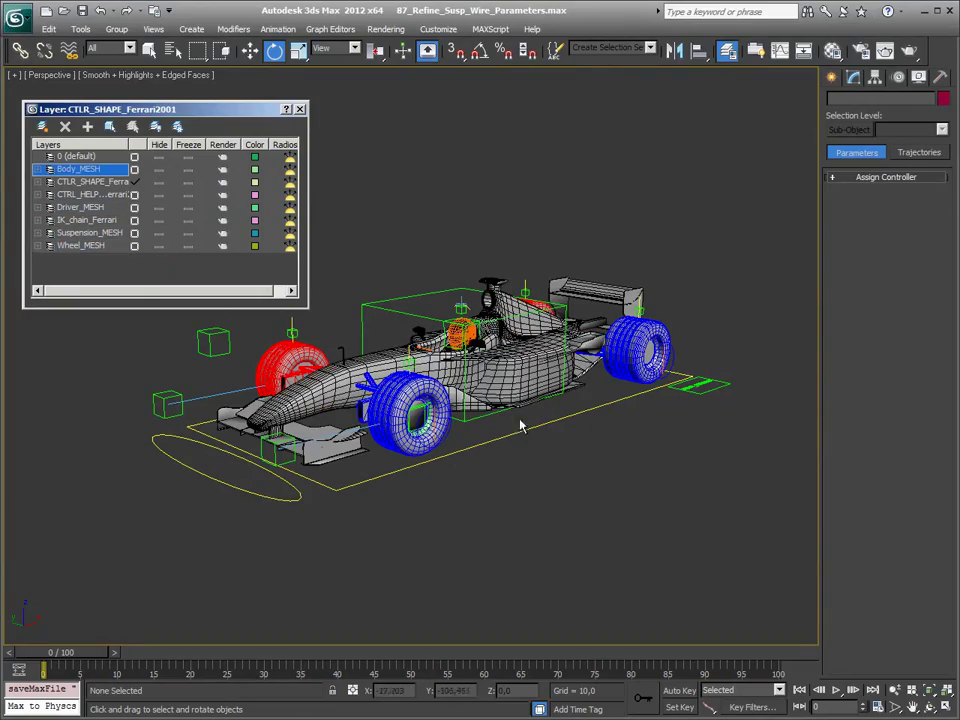
# Step: Zoom in and select the Ferrari car body in the viewport
pyautogui.scroll(5, 505, 428)
pyautogui.scroll(3, 473, 432)
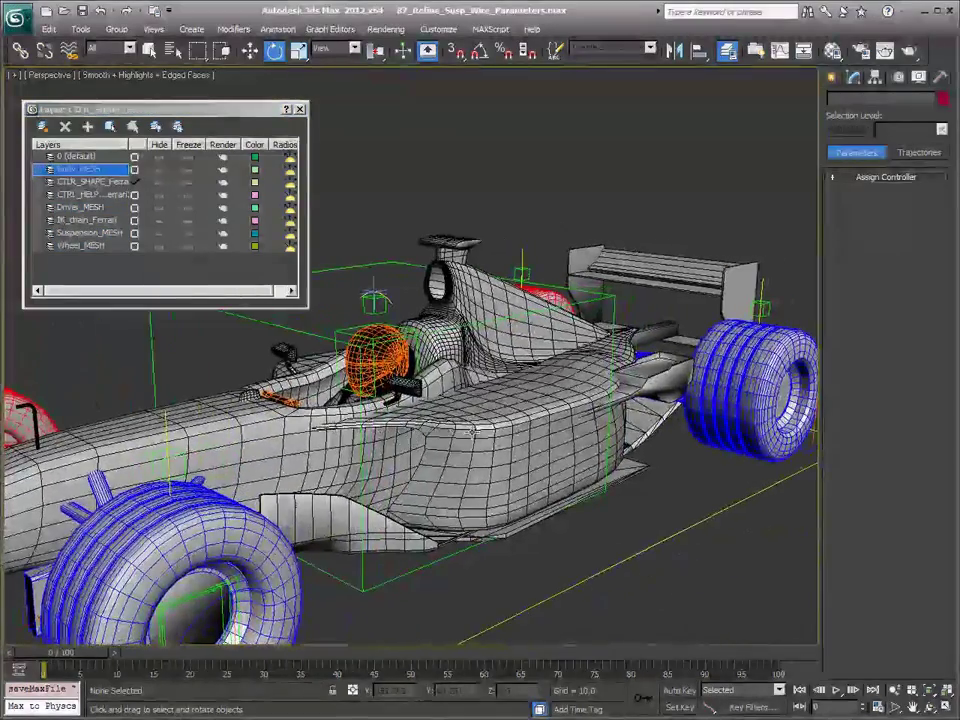
pyautogui.click(472, 431)
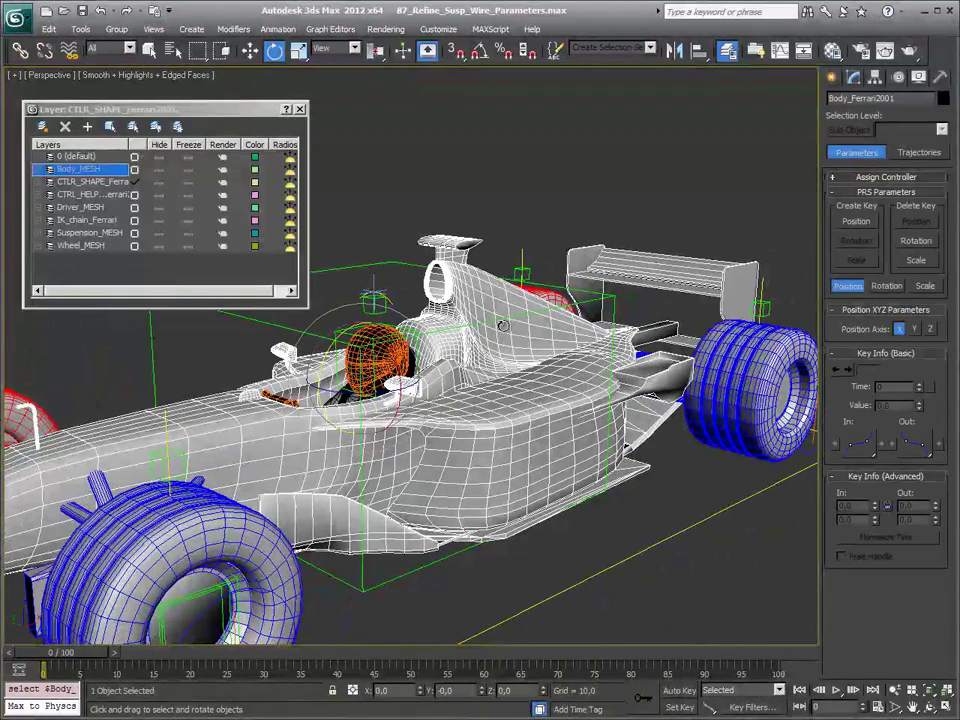
# Step: Open Schematic View and move the Body_Ferrari2001 node below its row
pyautogui.click(780, 50)
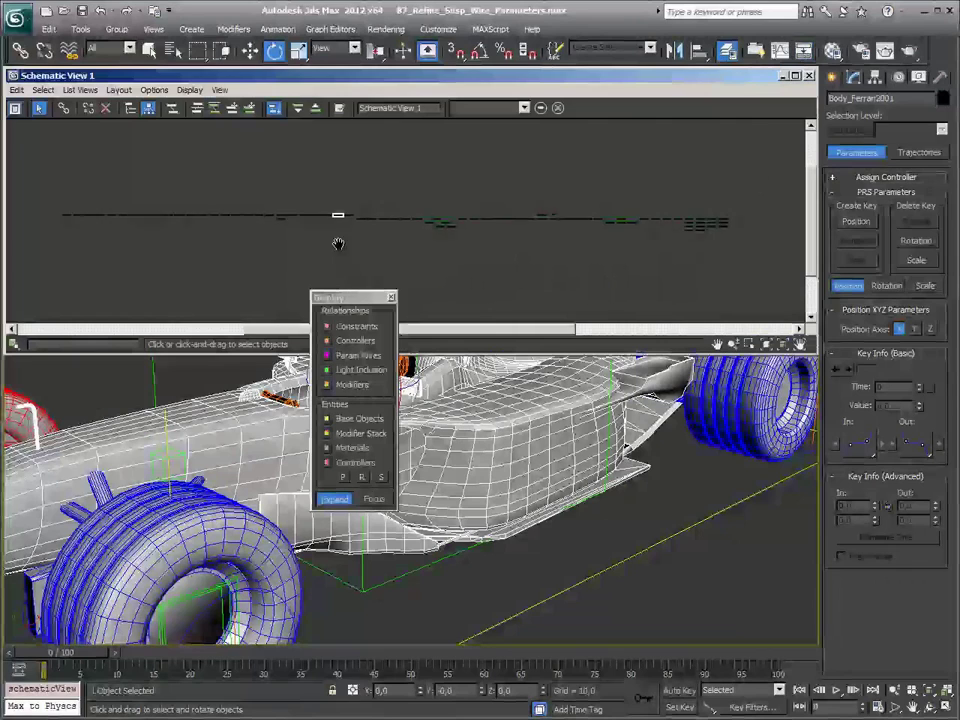
pyautogui.scroll(3, 333, 208)
pyautogui.scroll(3, 333, 208)
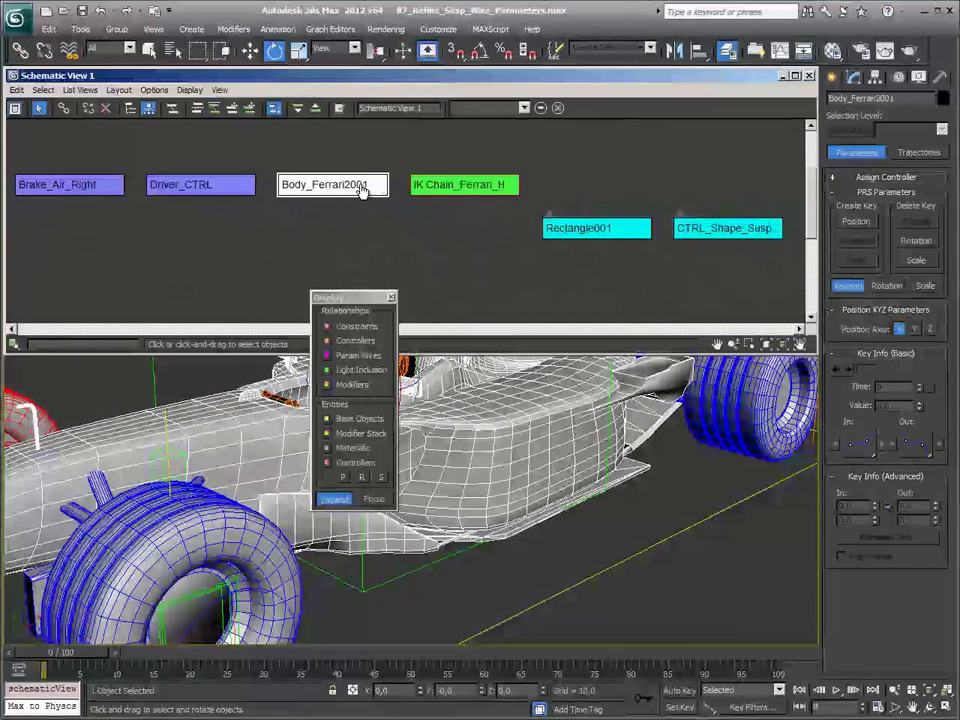
pyautogui.moveTo(363, 190); pyautogui.dragTo(352, 266)
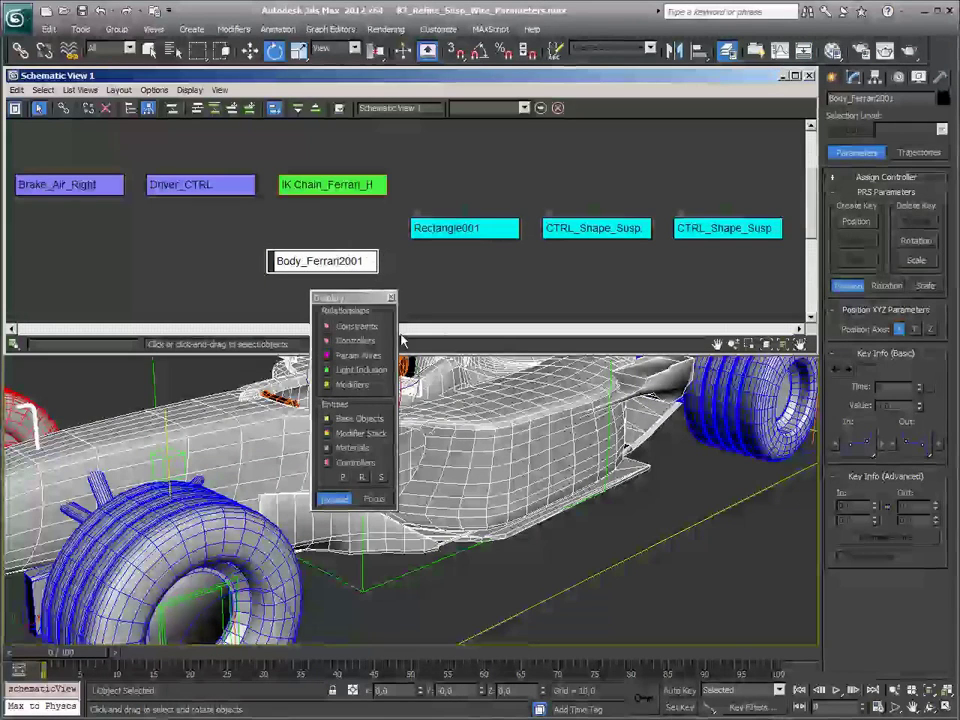
# Step: Link Body_Ferrari2001 to Dummy_Body as its parent, then clear the selection
pyautogui.click(436, 560)
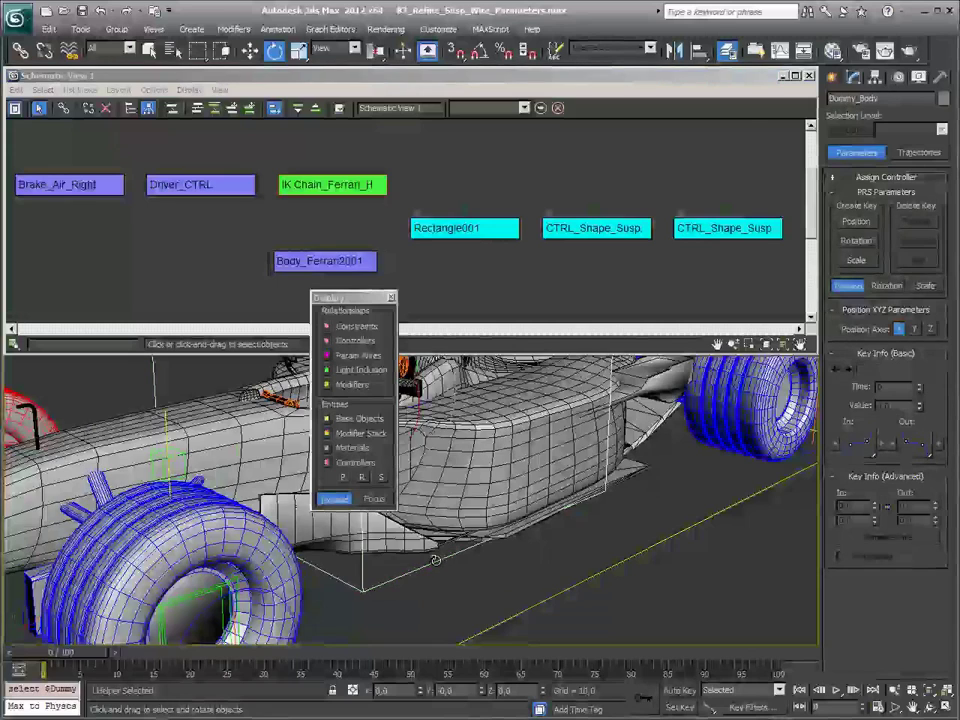
pyautogui.click(478, 491)
pyautogui.click(21, 50)
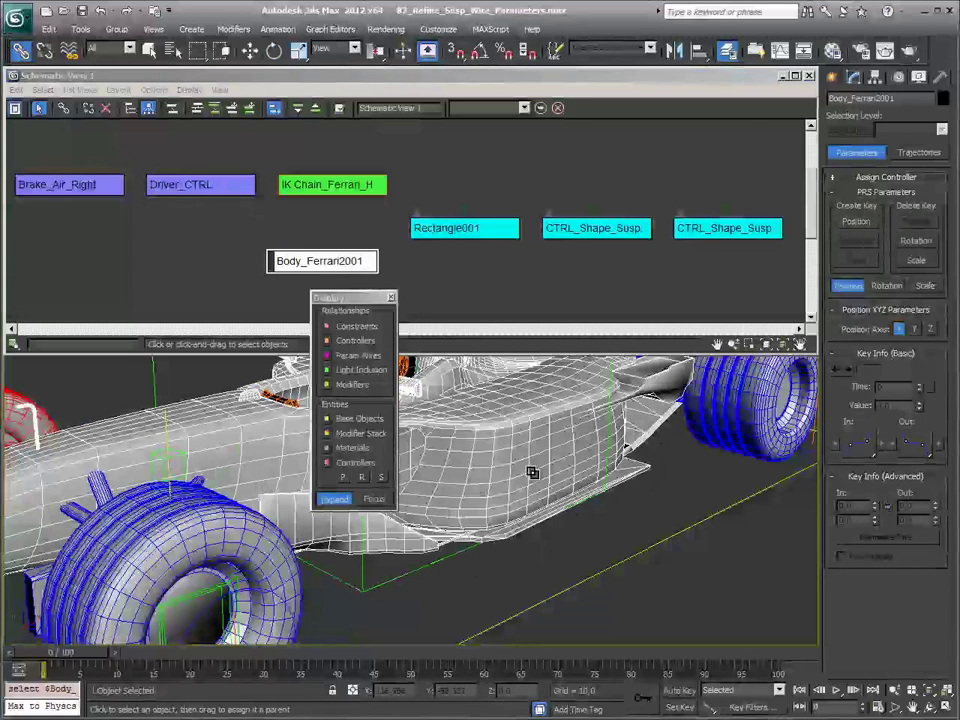
pyautogui.moveTo(532, 473); pyautogui.dragTo(405, 574)
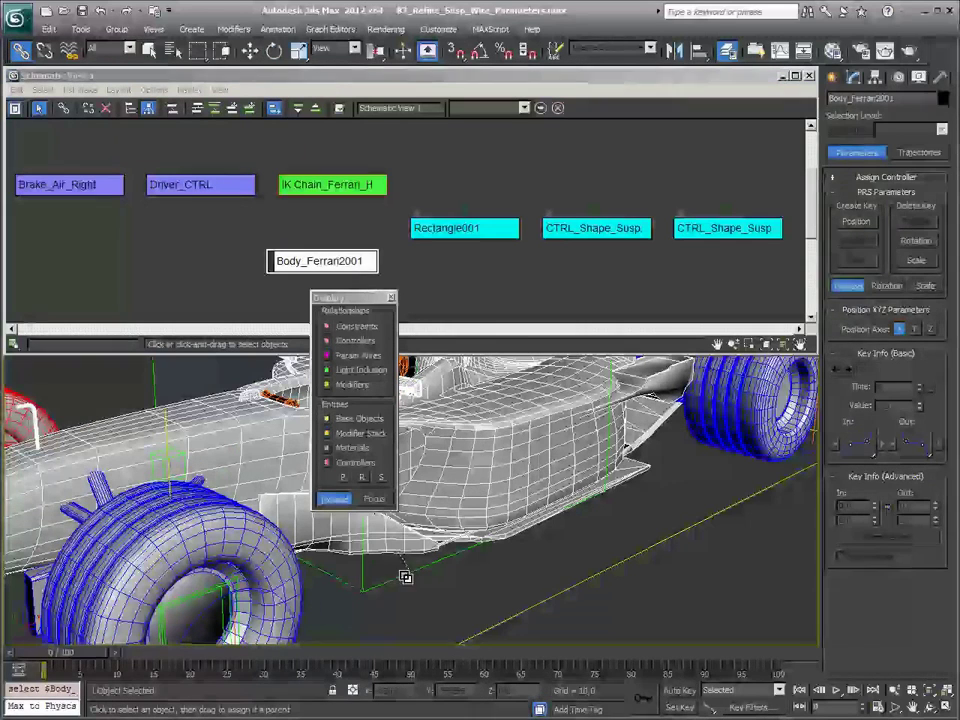
pyautogui.click(536, 580)
pyautogui.scroll(-3, 525, 561)
pyautogui.scroll(-3, 536, 563)
# Step: Zoom in to inspect the front-left tire, then deselect it
pyautogui.scroll(-2, 523, 553)
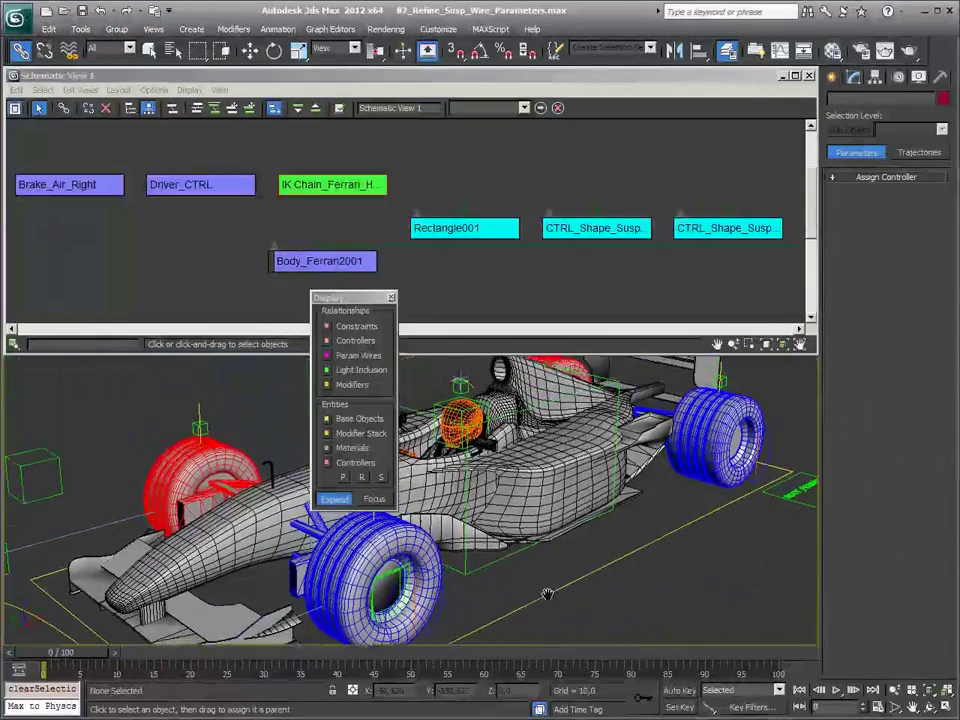
pyautogui.scroll(1, 547, 594)
pyautogui.scroll(2, 530, 575)
pyautogui.scroll(2, 510, 555)
pyautogui.scroll(2, 486, 531)
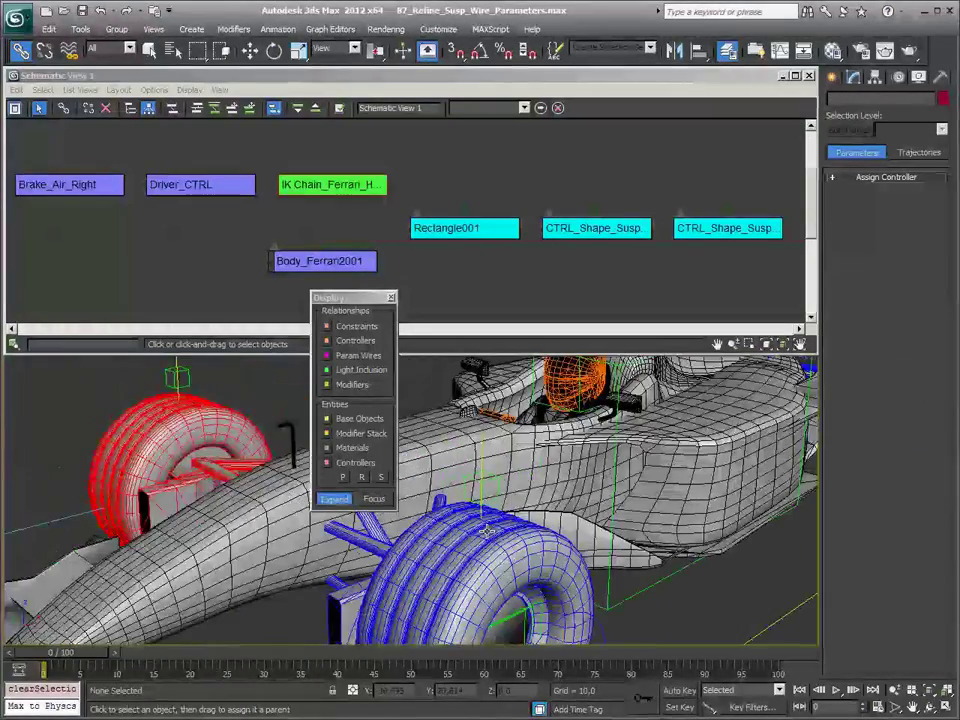
pyautogui.scroll(2, 486, 531)
pyautogui.scroll(1, 499, 414)
pyautogui.click(499, 414)
pyautogui.scroll(2, 507, 487)
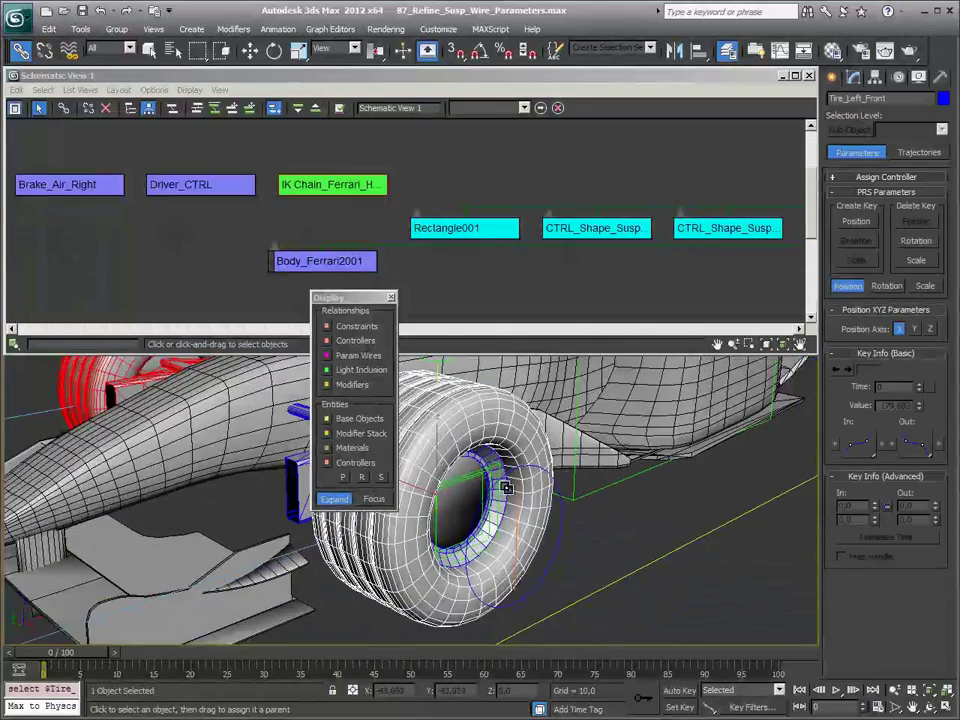
pyautogui.scroll(3, 507, 487)
pyautogui.scroll(-3, 506, 495)
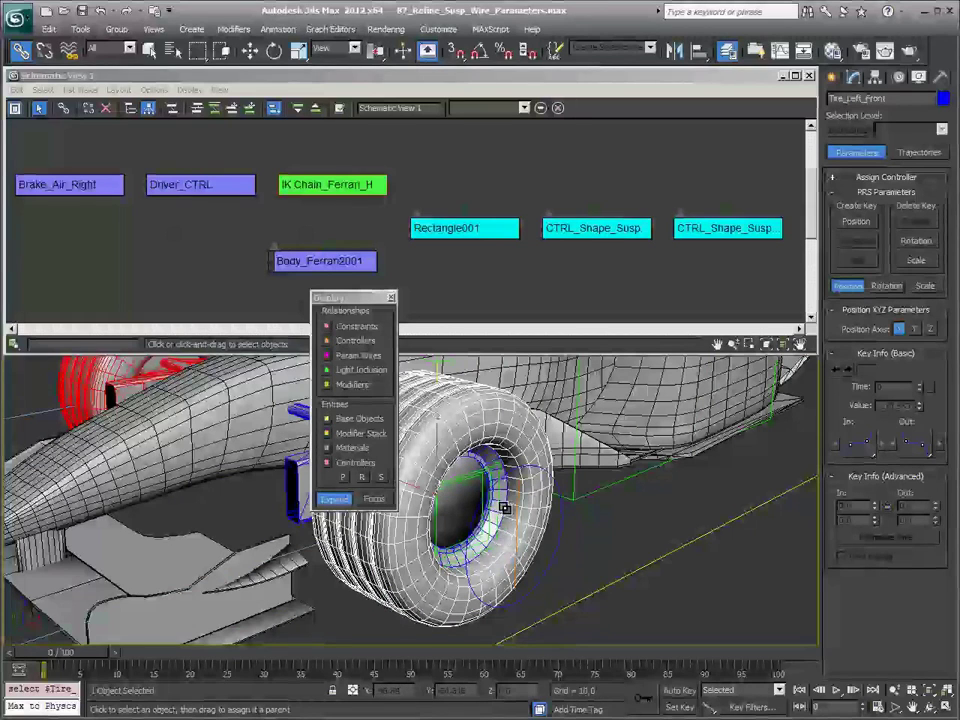
pyautogui.click(565, 533)
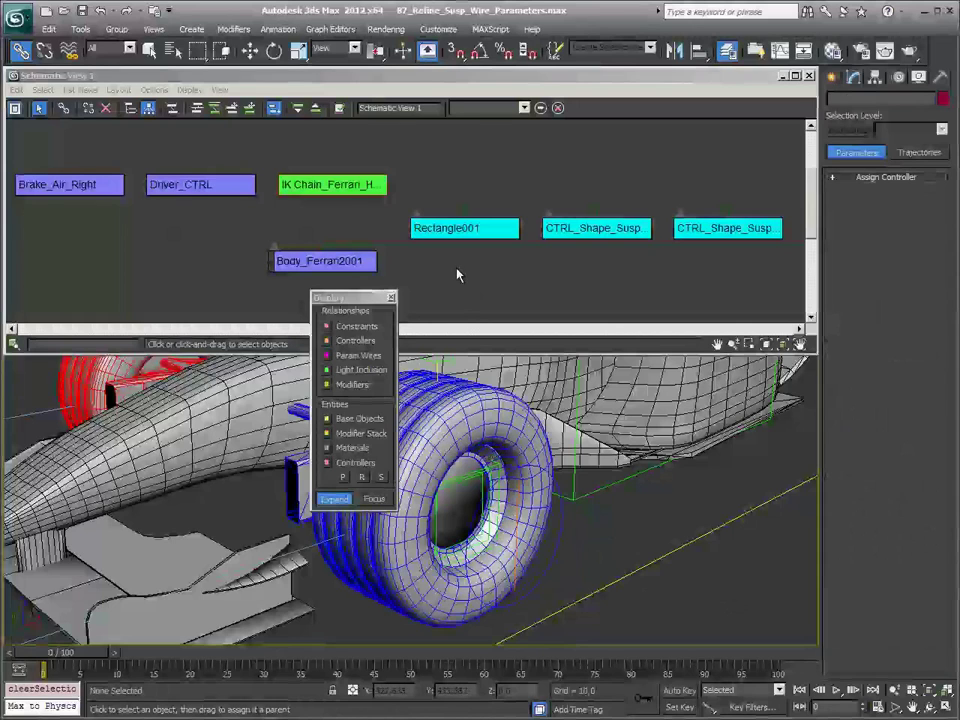
# Step: Hide Body_Ferrari2001 and orbit to view the front suspension beneath it
pyautogui.click(320, 261)
pyautogui.rightClick(634, 391)
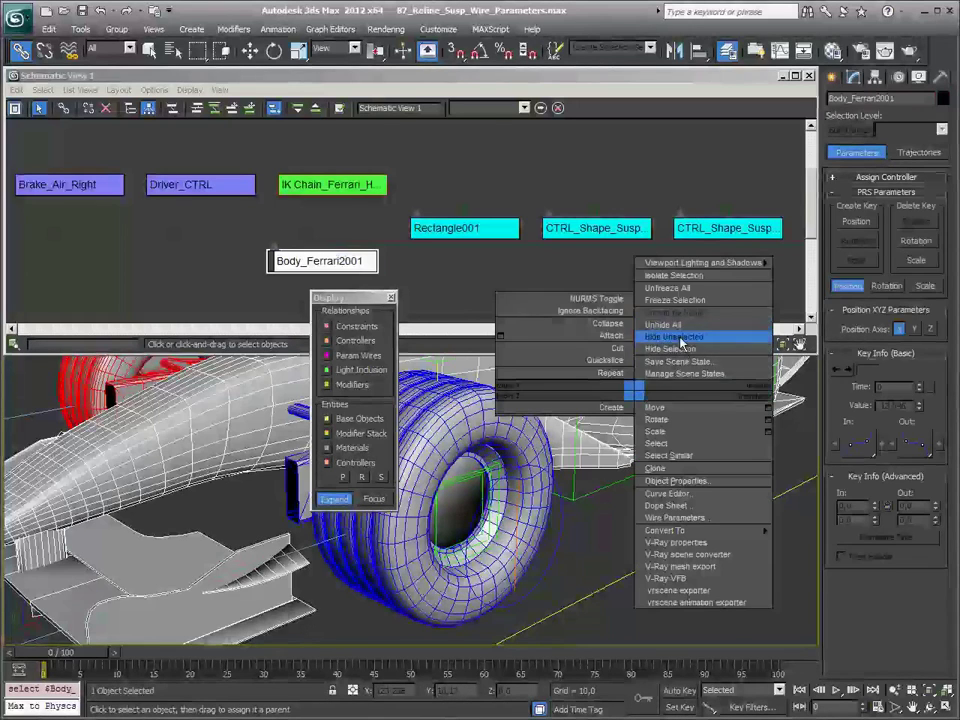
pyautogui.click(672, 348)
pyautogui.moveTo(212, 499)
pyautogui.keyDown('alt'); pyautogui.mouseDown(button='middle')
pyautogui.moveTo(169, 529)
pyautogui.moveTo(245, 483)
pyautogui.mouseUp(button='middle'); pyautogui.keyUp('alt')
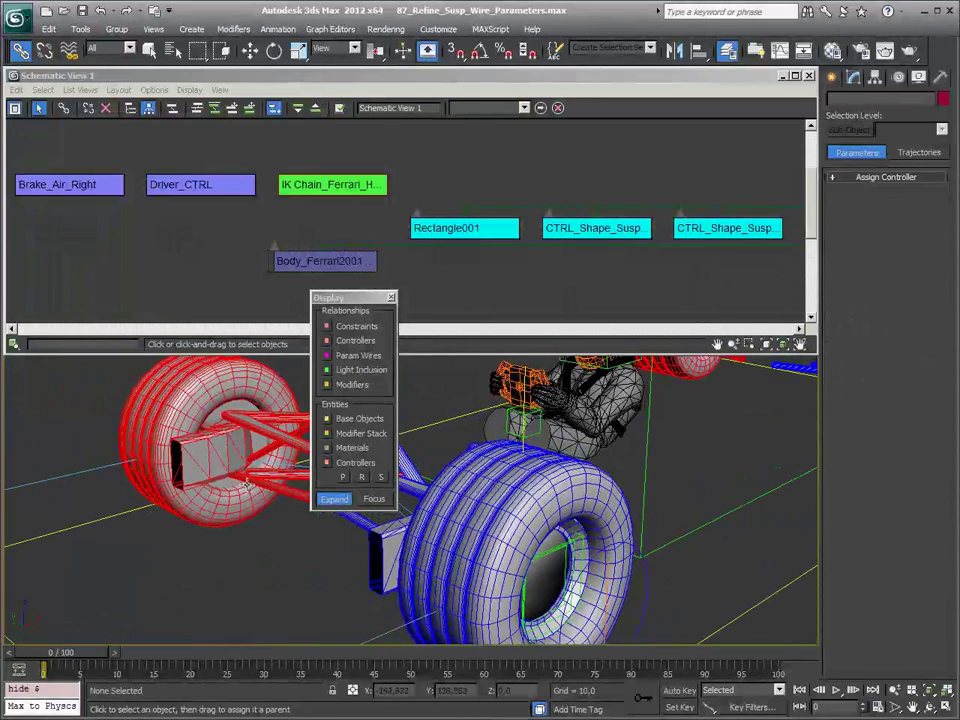
pyautogui.click(373, 545)
pyautogui.keyDown('alt'); pyautogui.moveTo(373, 545); pyautogui.dragTo(449, 553, button='middle'); pyautogui.keyUp('alt')
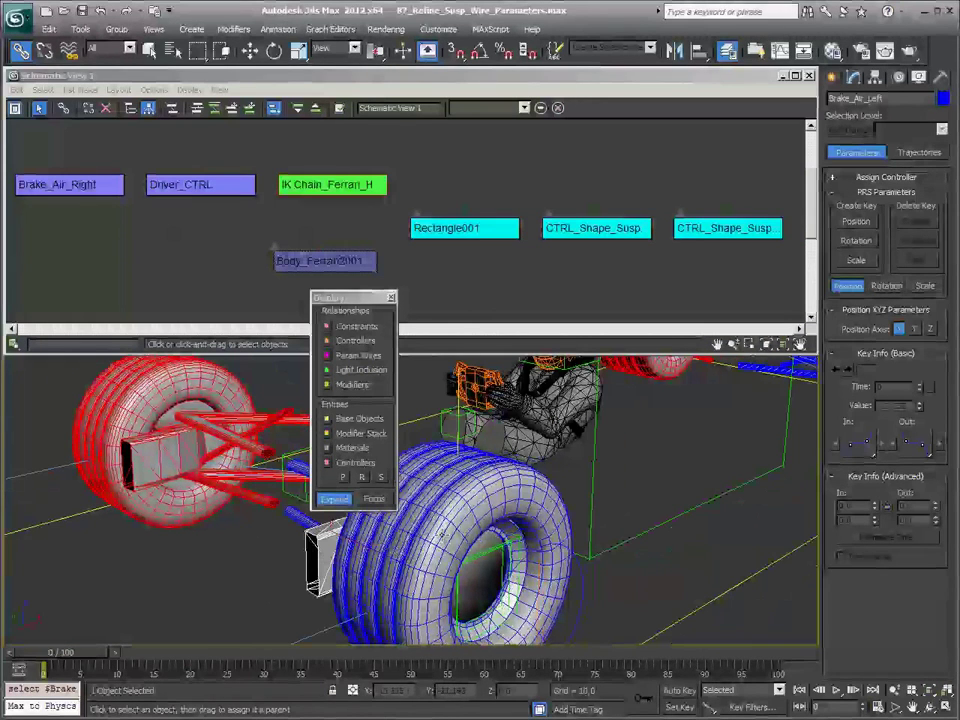
# Step: Link Brake_Left_Front to Tire_Left_Front as its parent
pyautogui.scroll(-5, 456, 259)
pyautogui.scroll(-5, 285, 262)
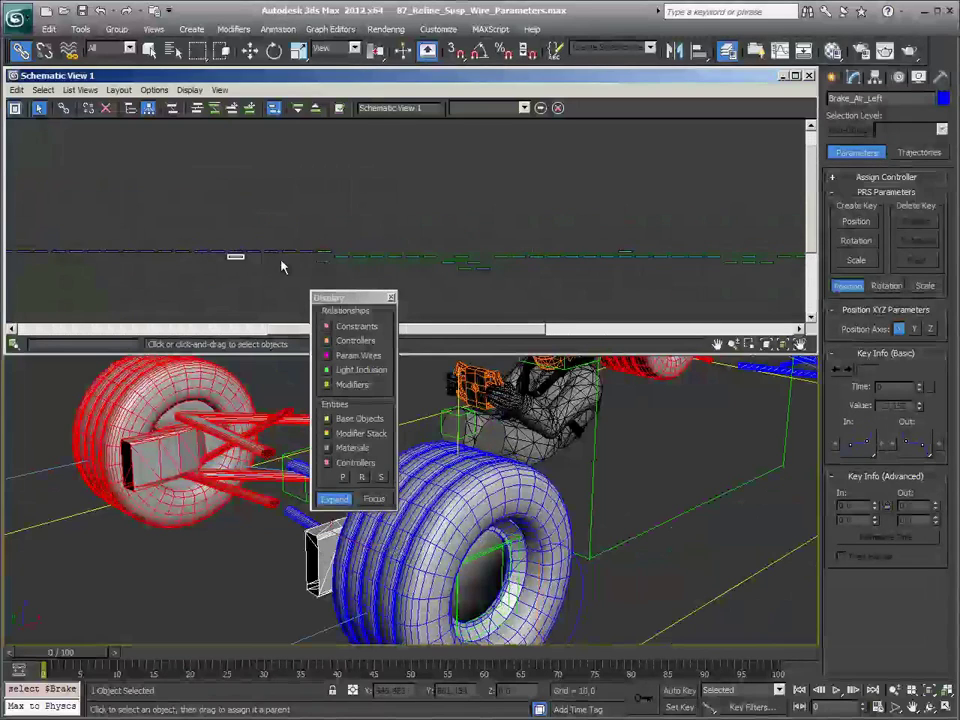
pyautogui.scroll(6, 302, 256)
pyautogui.scroll(3, 300, 250)
pyautogui.click(294, 225)
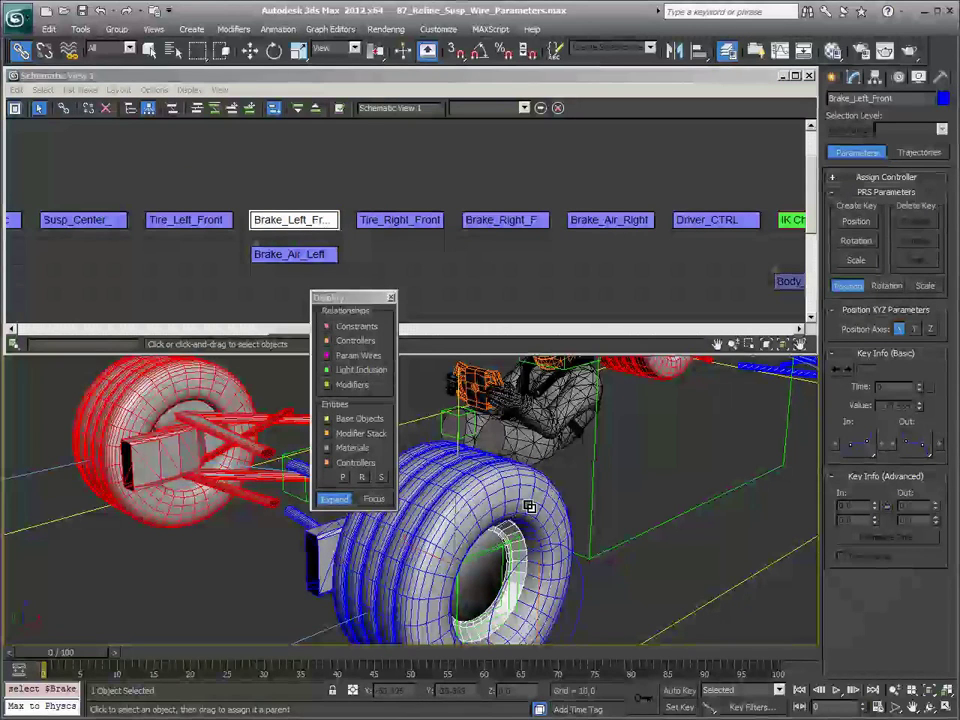
pyautogui.moveTo(510, 532); pyautogui.dragTo(534, 530)
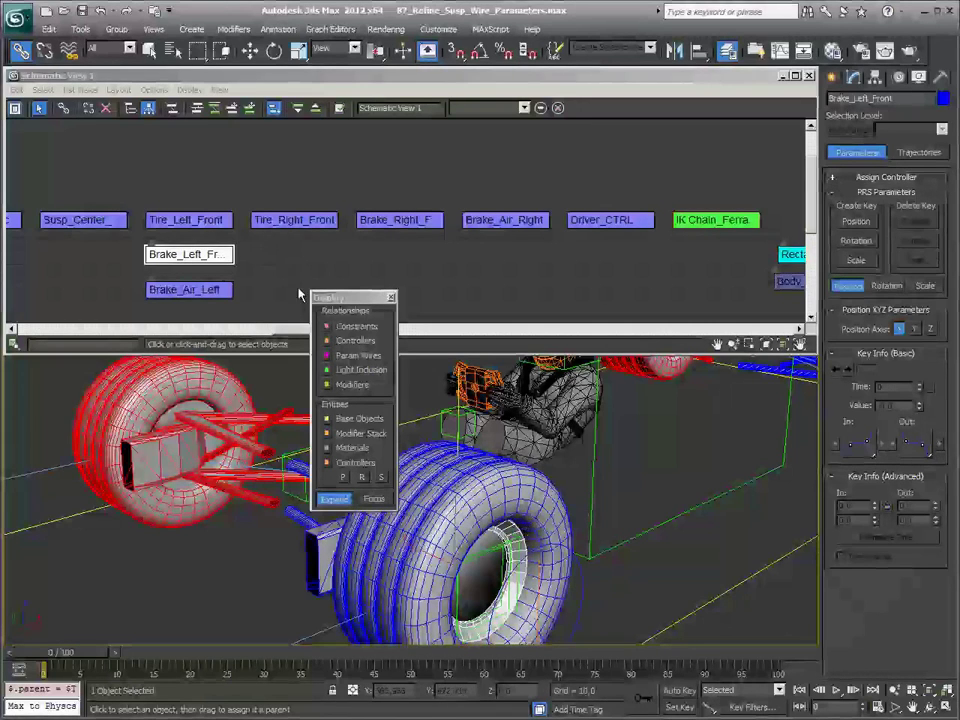
# Step: Move the Brake_Air_Left node to the right and confirm its name
pyautogui.click(208, 291)
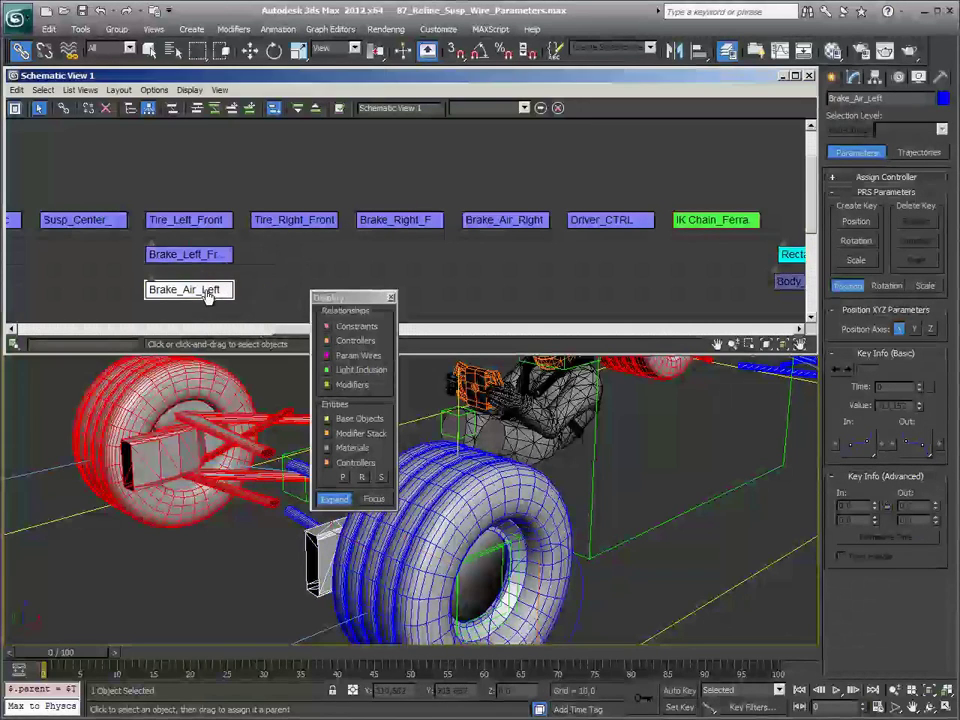
pyautogui.moveTo(228, 290); pyautogui.dragTo(448, 282)
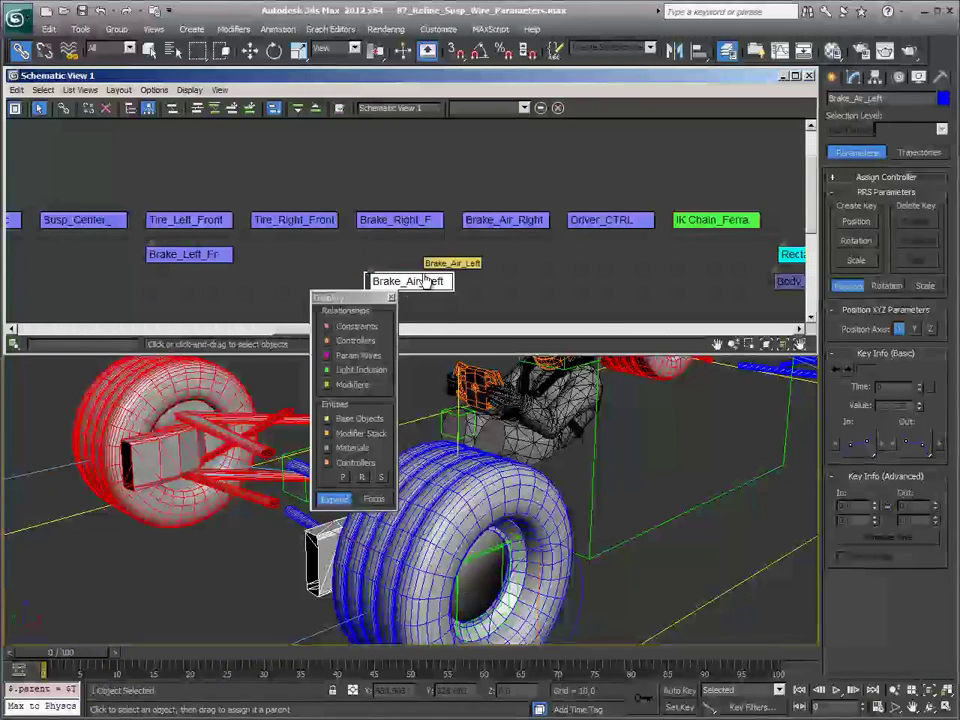
pyautogui.click(89, 108)
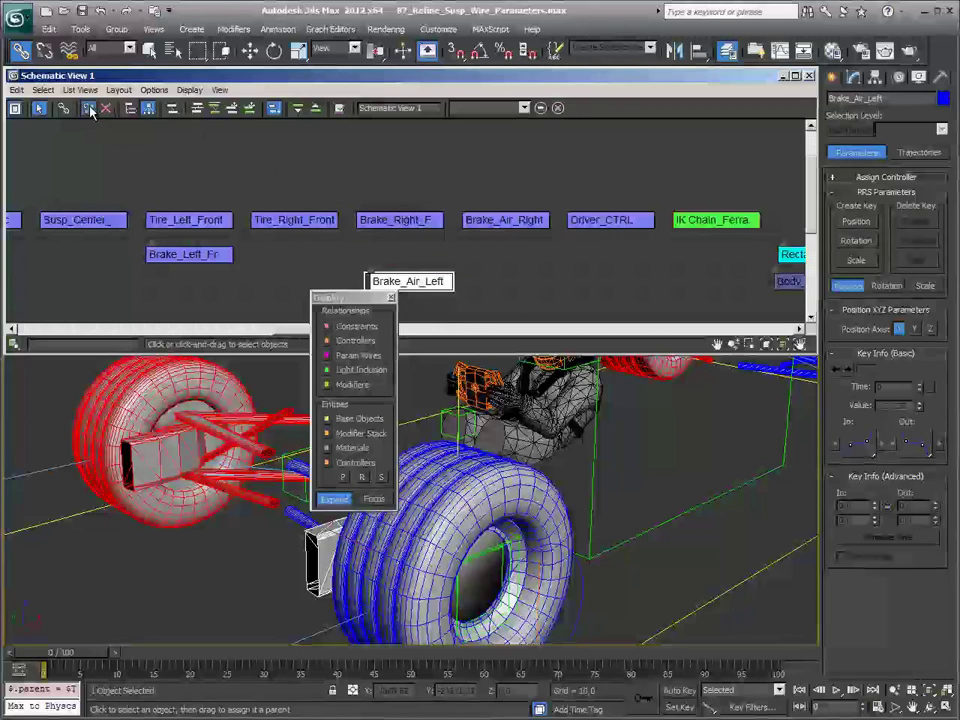
pyautogui.click(443, 283)
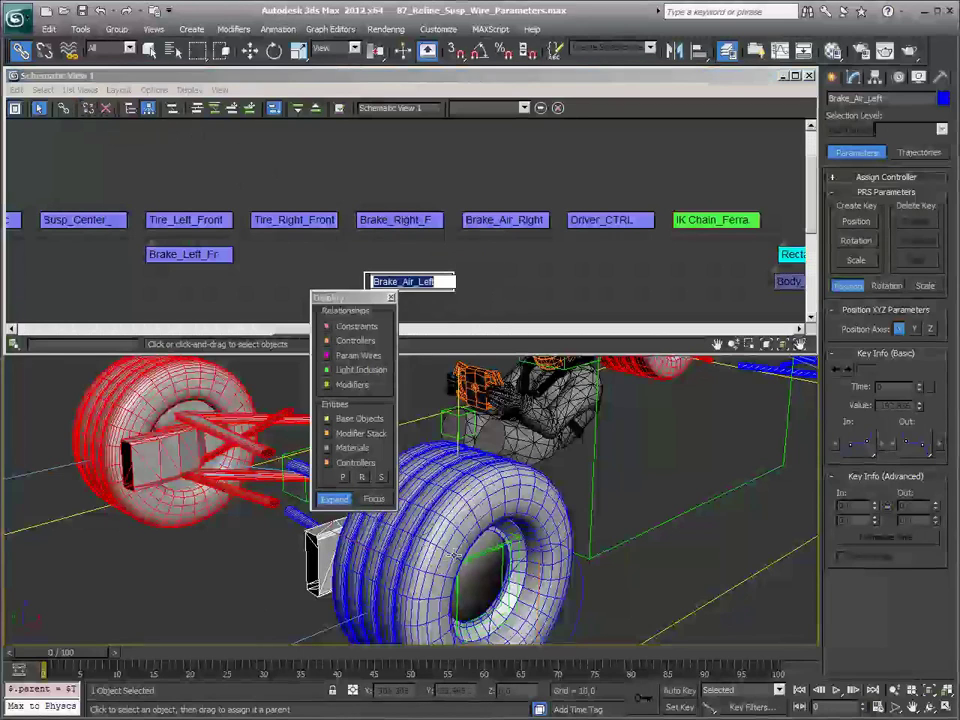
pyautogui.press('Return')
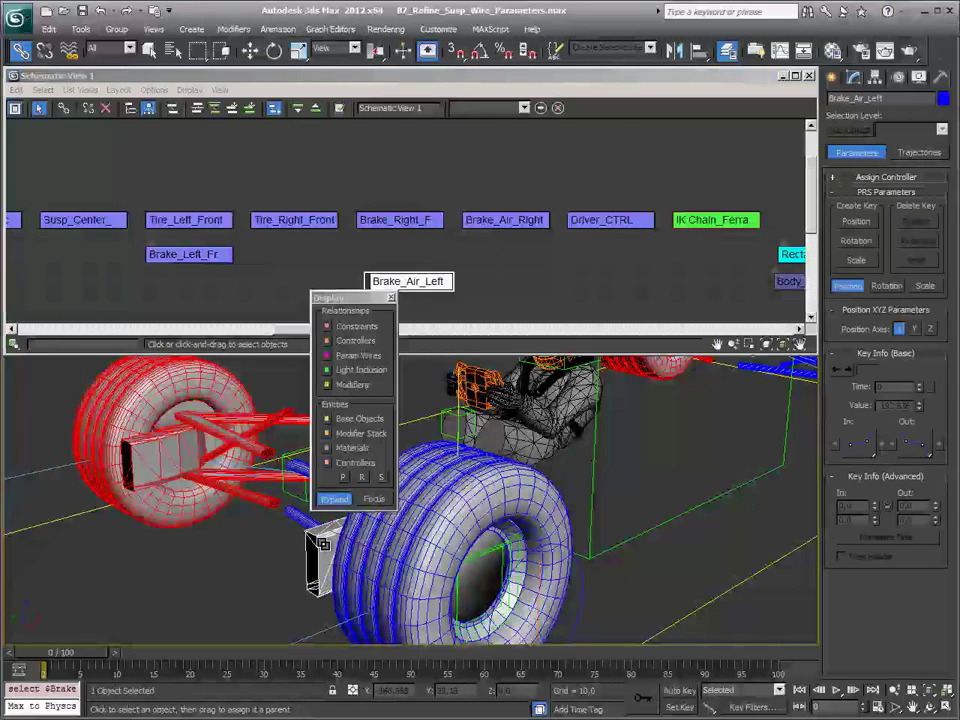
pyautogui.scroll(-3, 414, 558)
# Step: Close the Display floater and move Dummy_LookAt_Rot_FL along Y to test the steering
pyautogui.scroll(-3, 414, 558)
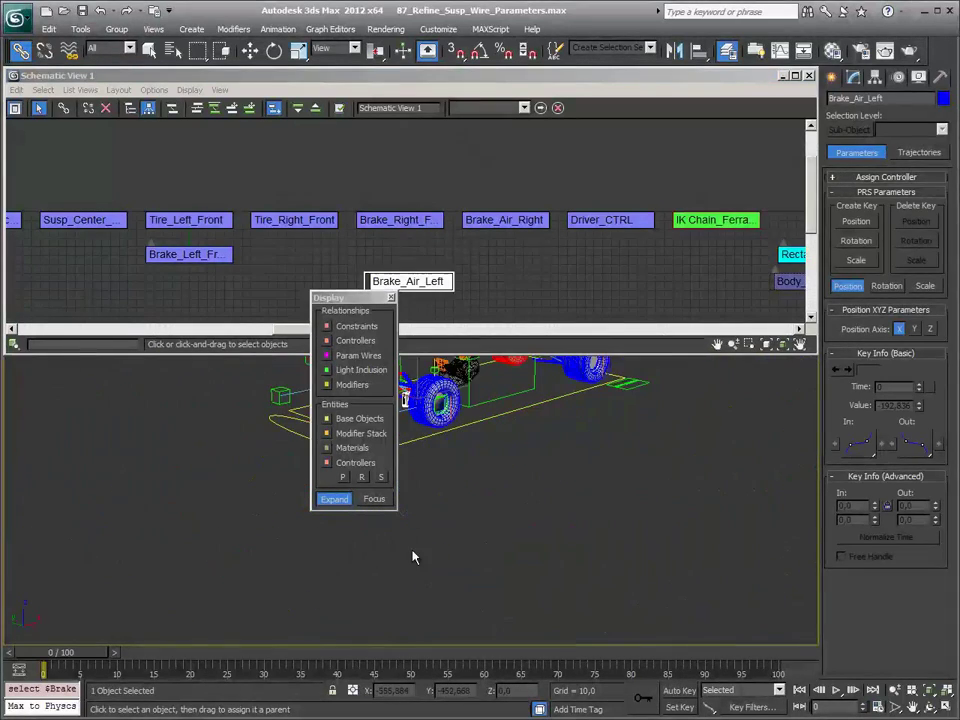
pyautogui.moveTo(360, 297); pyautogui.dragTo(90, 273)
pyautogui.click(123, 274)
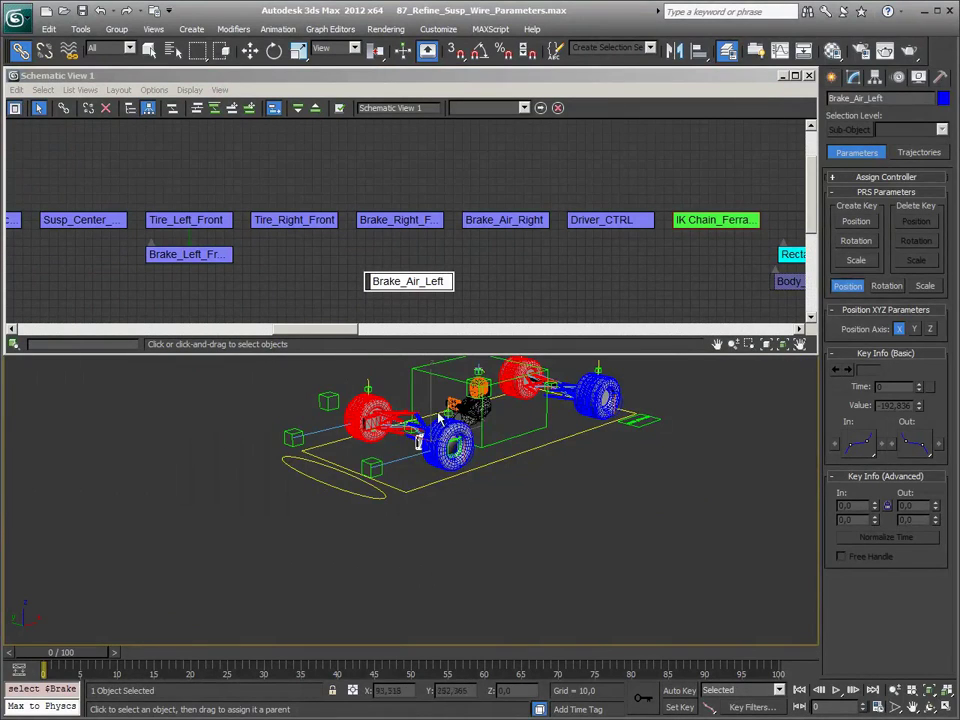
pyautogui.scroll(2, 350, 540)
pyautogui.scroll(2, 350, 540)
pyautogui.click(298, 574)
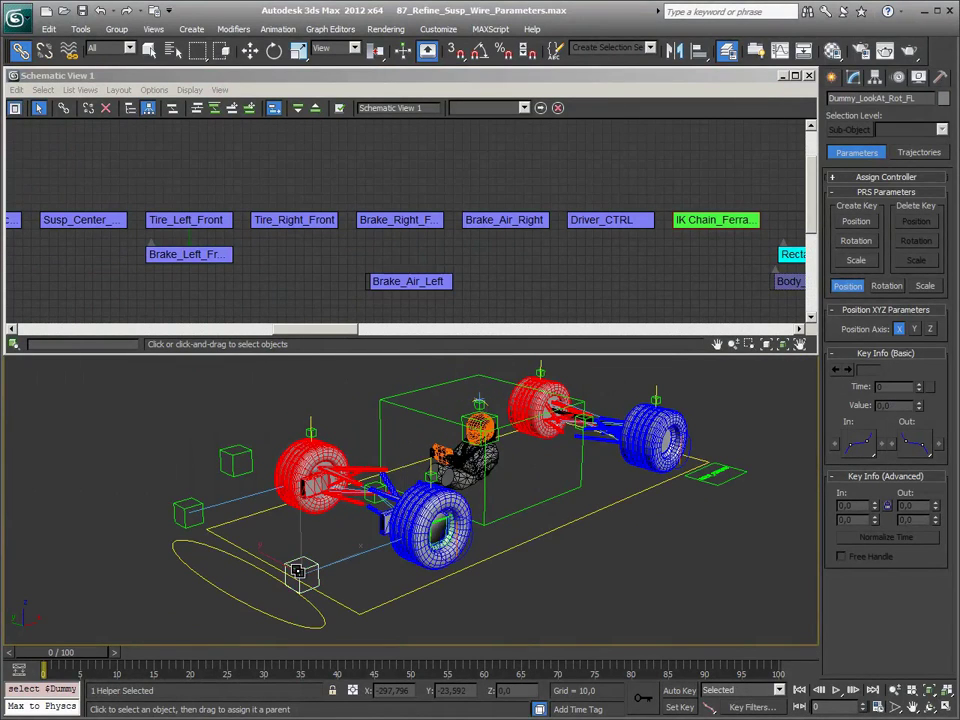
pyautogui.press('w')
pyautogui.moveTo(300, 570)
pyautogui.mouseDown()
pyautogui.moveTo(331, 558)
pyautogui.moveTo(248, 543)
pyautogui.mouseUp()
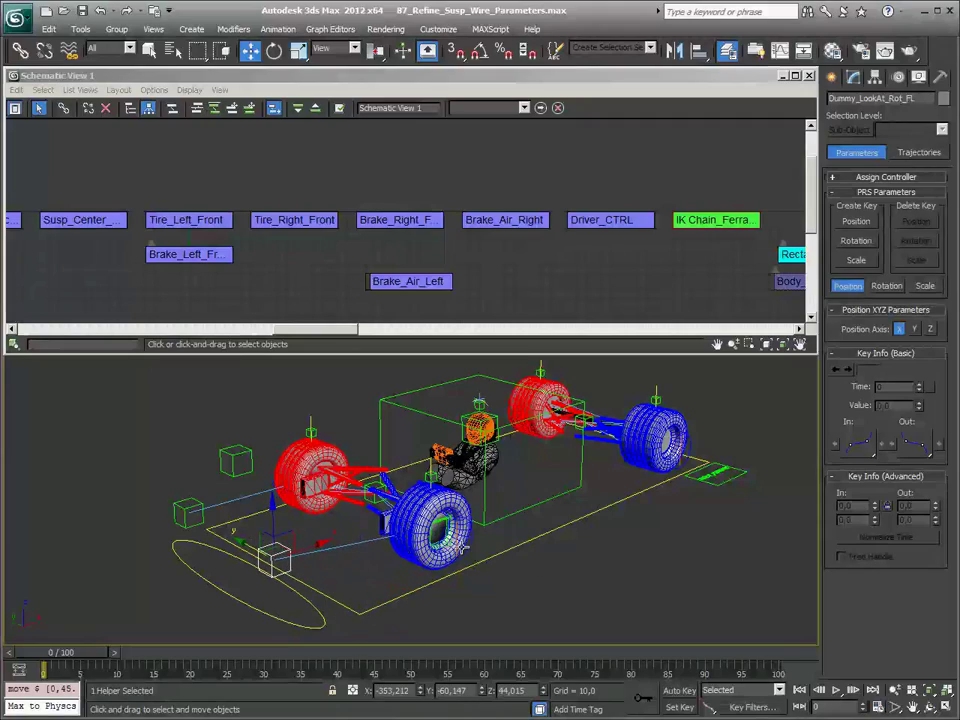
# Step: Select Point_WheelRot_FL and add Brake_Air_Left to the selection
pyautogui.scroll(3, 462, 550)
pyautogui.scroll(3, 455, 553)
pyautogui.scroll(2, 445, 558)
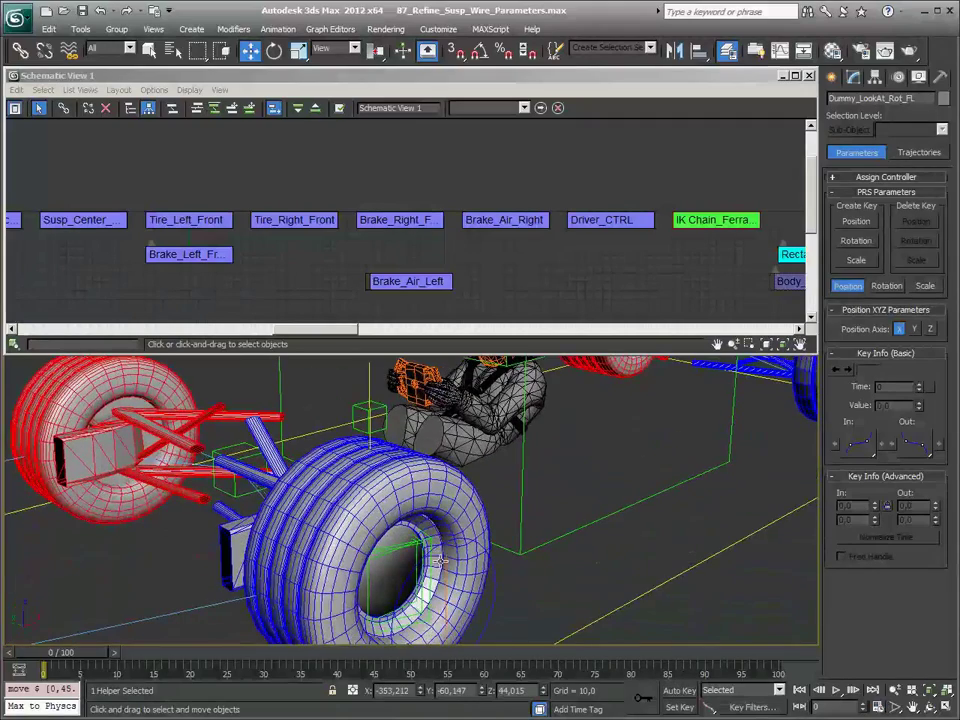
pyautogui.scroll(-4, 440, 562)
pyautogui.click(432, 545)
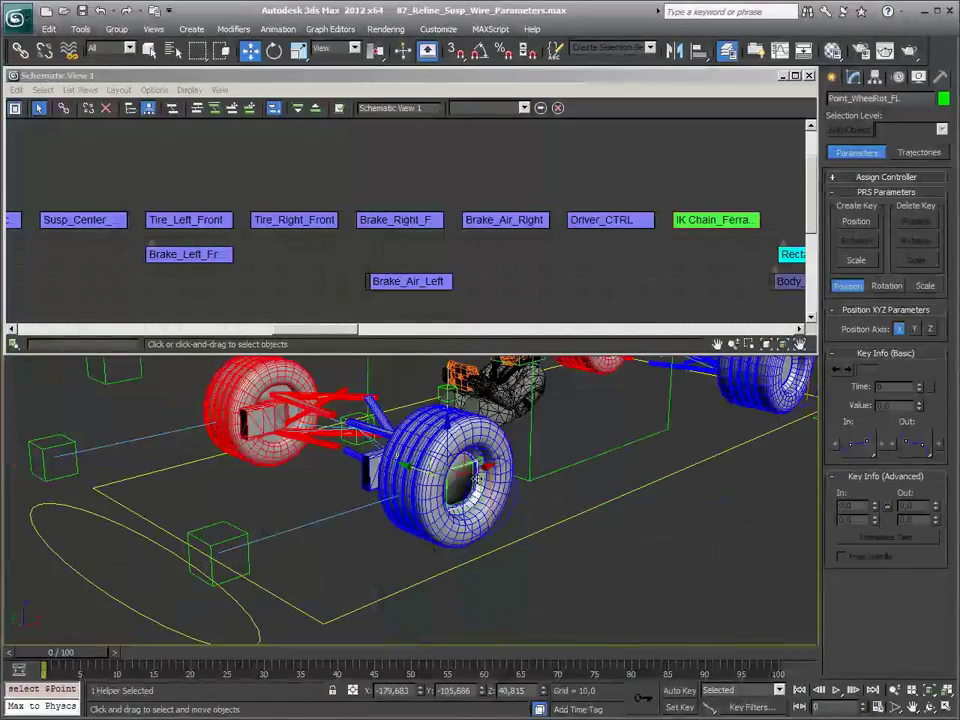
pyautogui.moveTo(477, 468)
pyautogui.keyDown('alt'); pyautogui.mouseDown(button='middle')
pyautogui.moveTo(279, 497)
pyautogui.moveTo(302, 490)
pyautogui.moveTo(360, 520)
pyautogui.mouseUp(button='middle'); pyautogui.keyUp('alt')
pyautogui.click(362, 522)
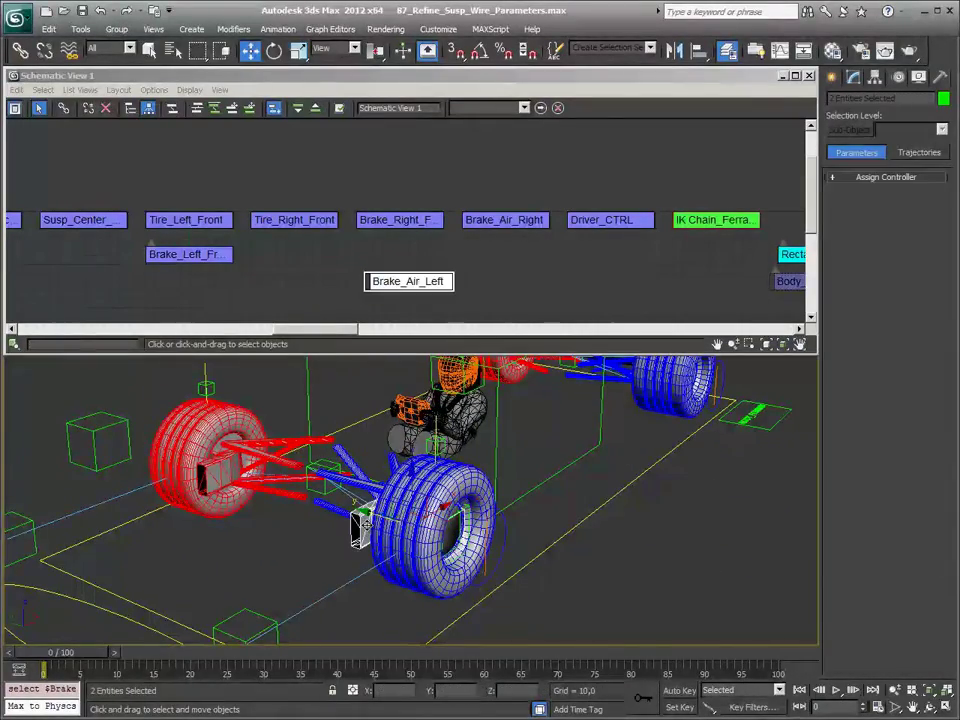
# Step: Reselect the front-left wheel rotation helper and zoom the schematic out to the whole graph
pyautogui.scroll(2, 530, 375)
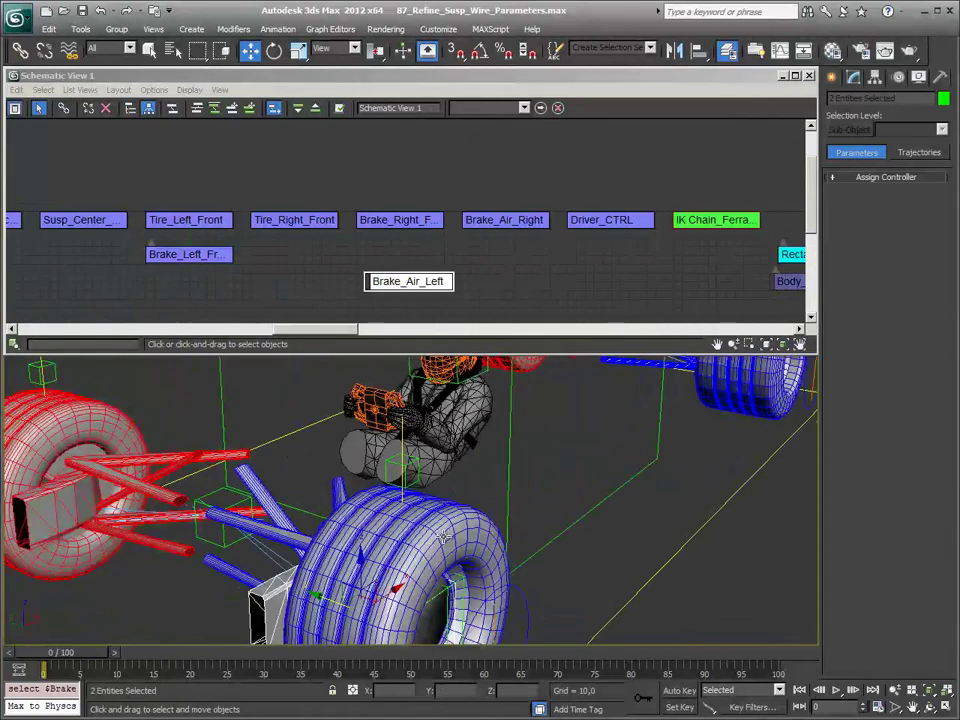
pyautogui.scroll(-2, 536, 360)
pyautogui.moveTo(583, 297); pyautogui.dragTo(424, 248, button='middle')
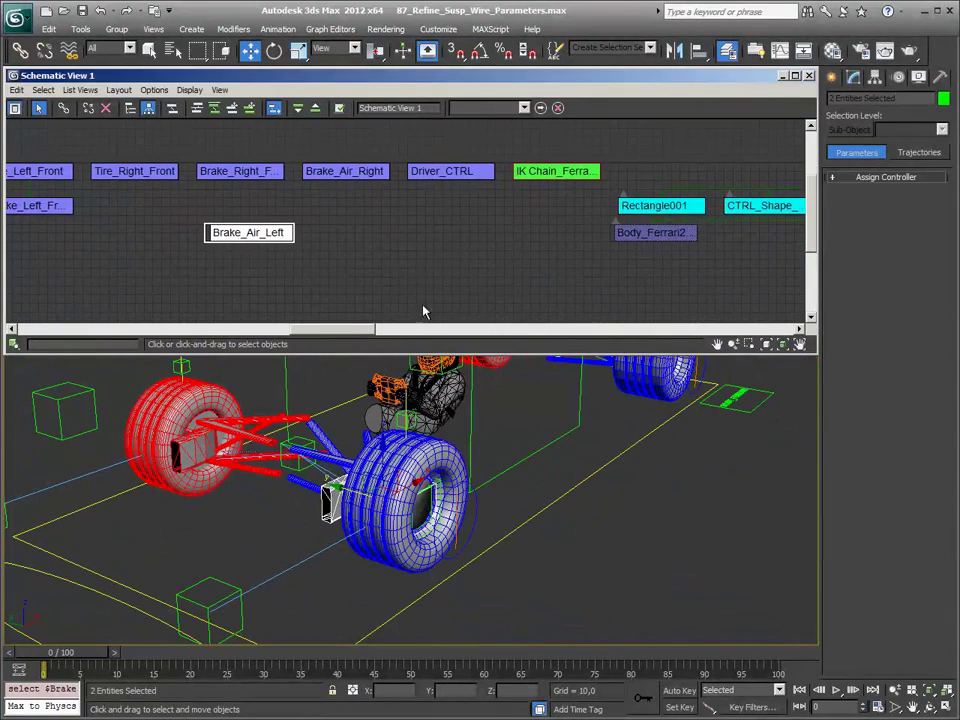
pyautogui.click(639, 568)
pyautogui.click(435, 492)
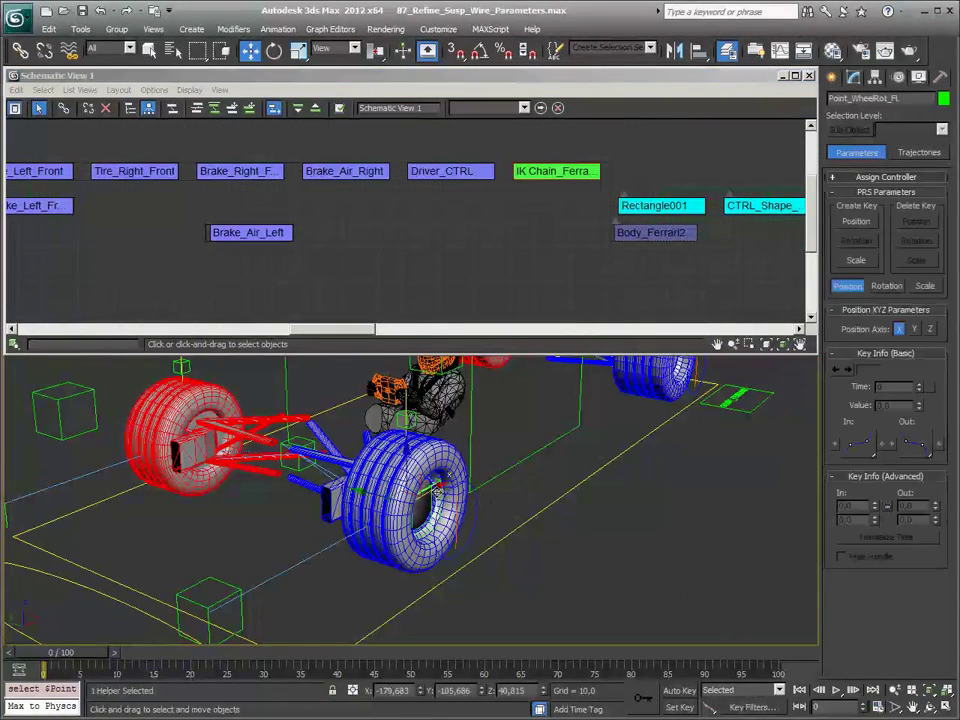
pyautogui.scroll(-5, 399, 223)
pyautogui.scroll(-3, 452, 227)
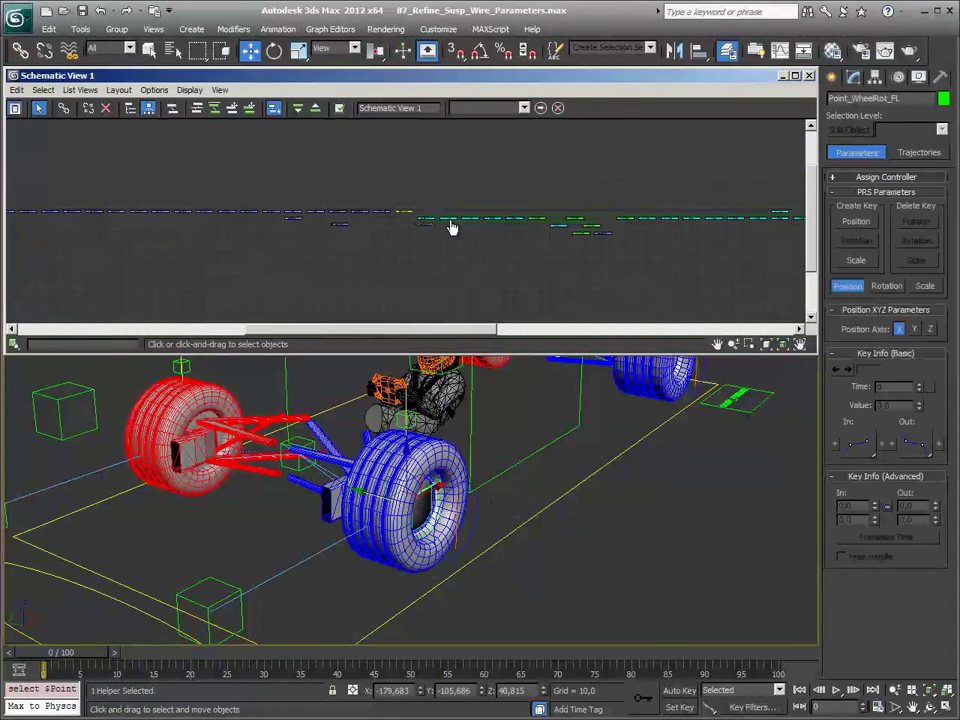
pyautogui.moveTo(452, 227); pyautogui.dragTo(341, 231, button='middle')
# Step: Box-select the brake nodes, then drag Brake_Air_Left to the right side of the graph
pyautogui.scroll(4, 677, 249)
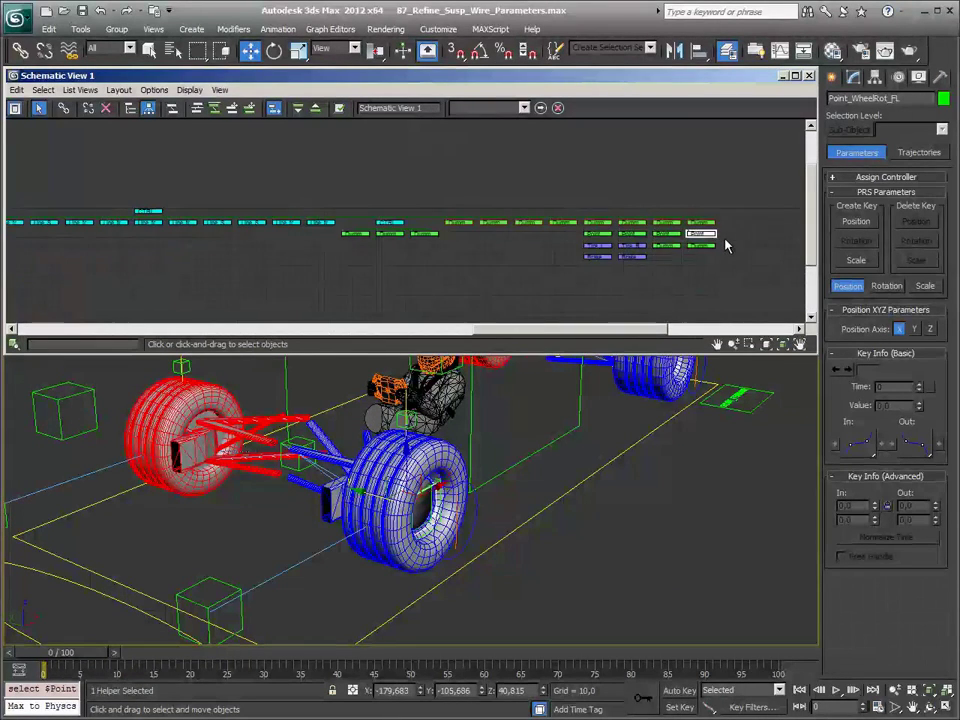
pyautogui.scroll(3, 726, 242)
pyautogui.scroll(-3, 686, 236)
pyautogui.scroll(-3, 443, 246)
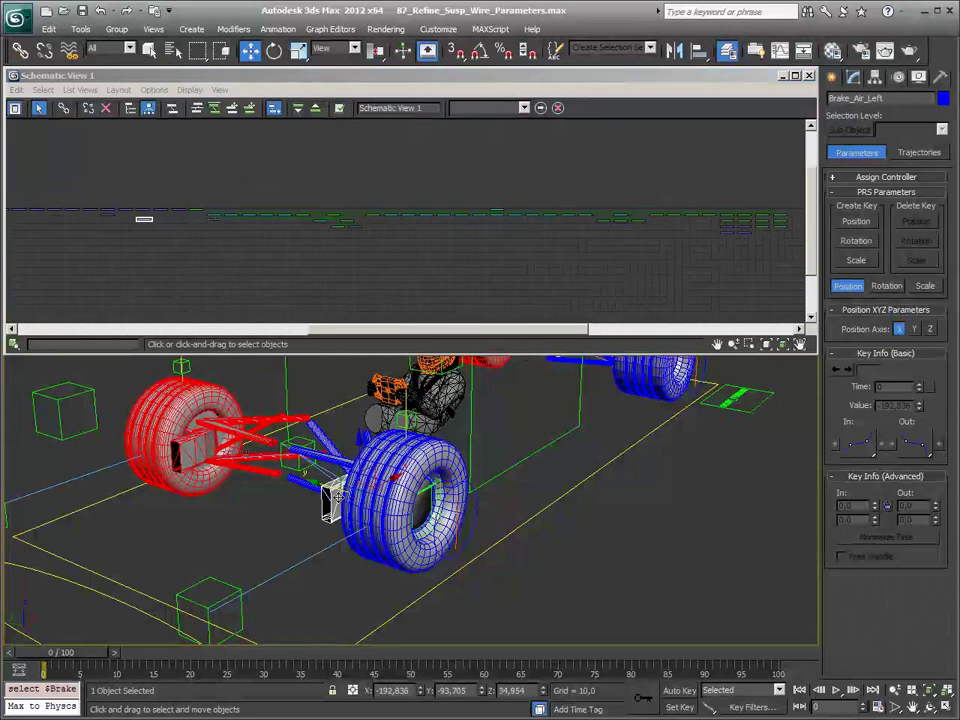
pyautogui.click(146, 221)
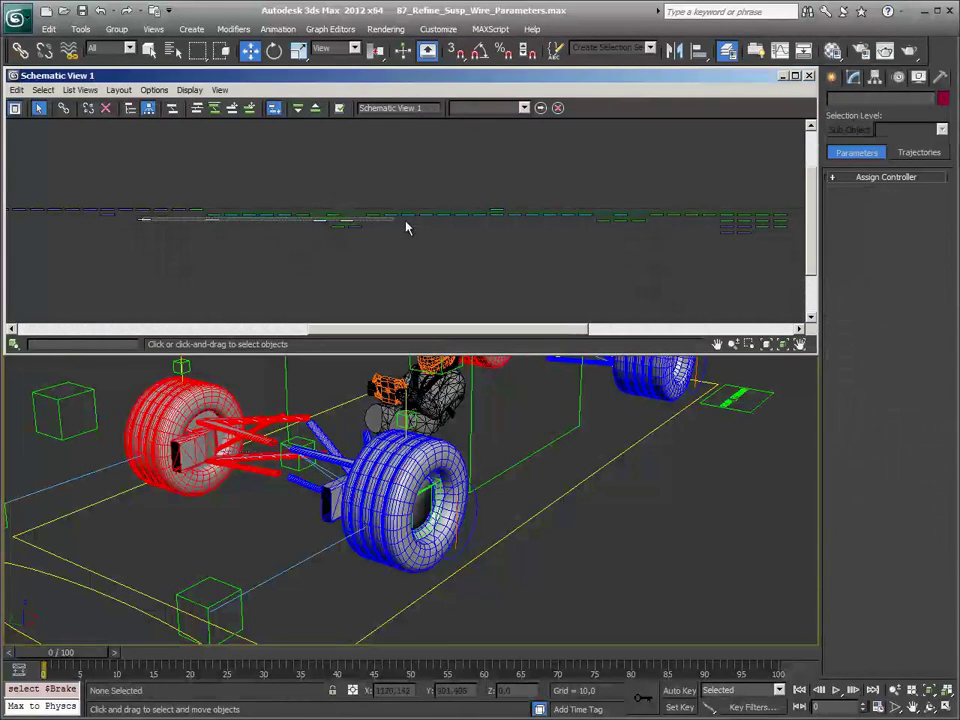
pyautogui.moveTo(106, 164); pyautogui.dragTo(390, 292)
pyautogui.click(146, 222)
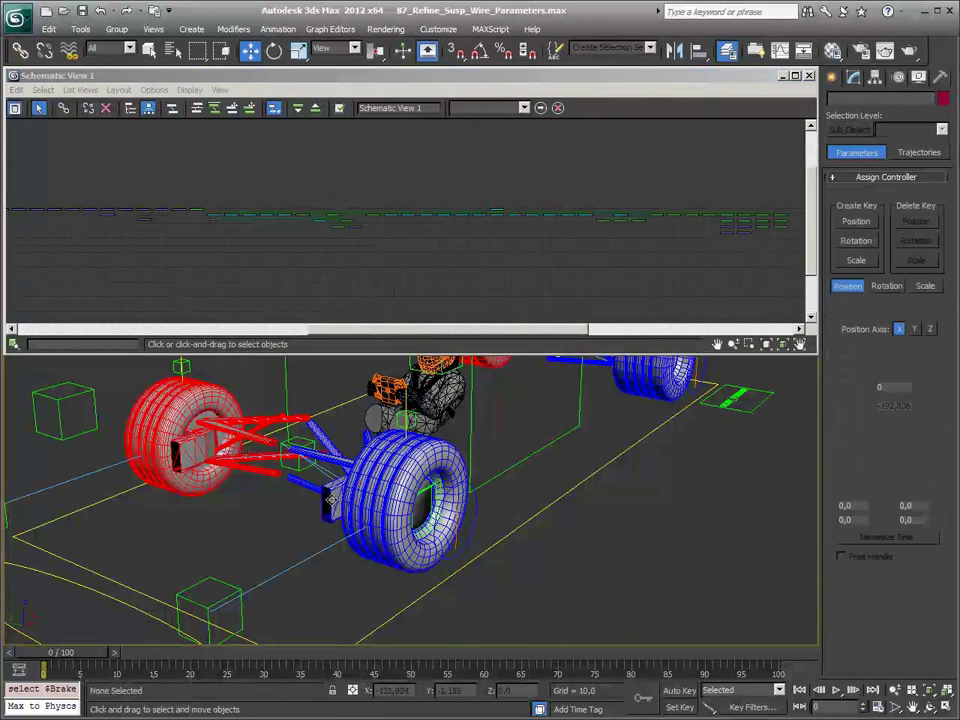
pyautogui.moveTo(146, 222); pyautogui.dragTo(794, 206)
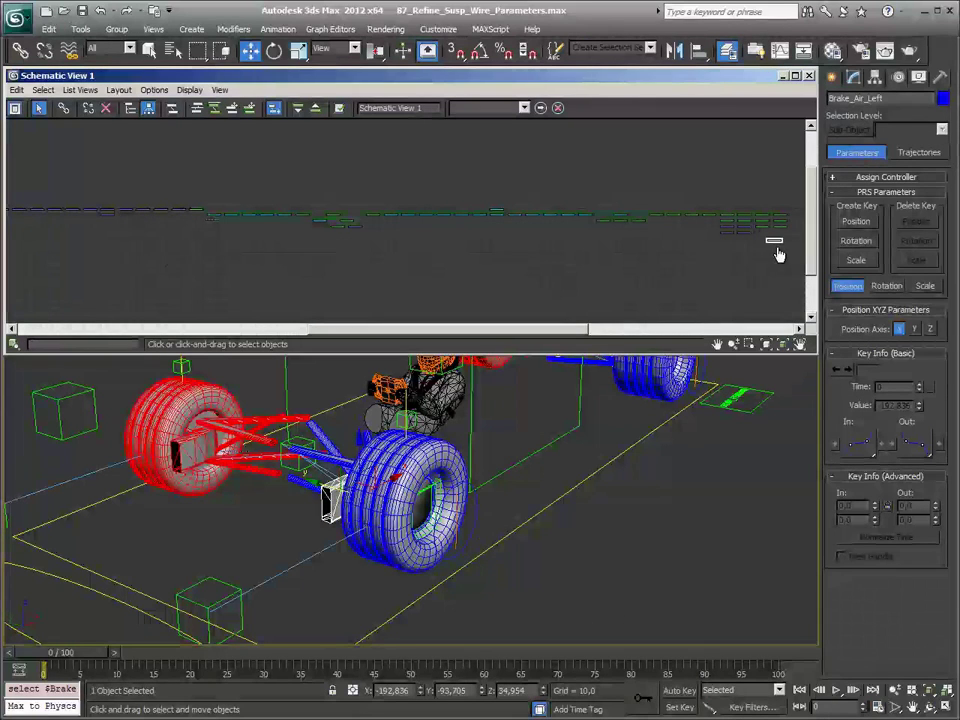
# Step: Place Brake_Air_Left beside the Point_WheelRot nodes in the schematic
pyautogui.scroll(2, 378, 263)
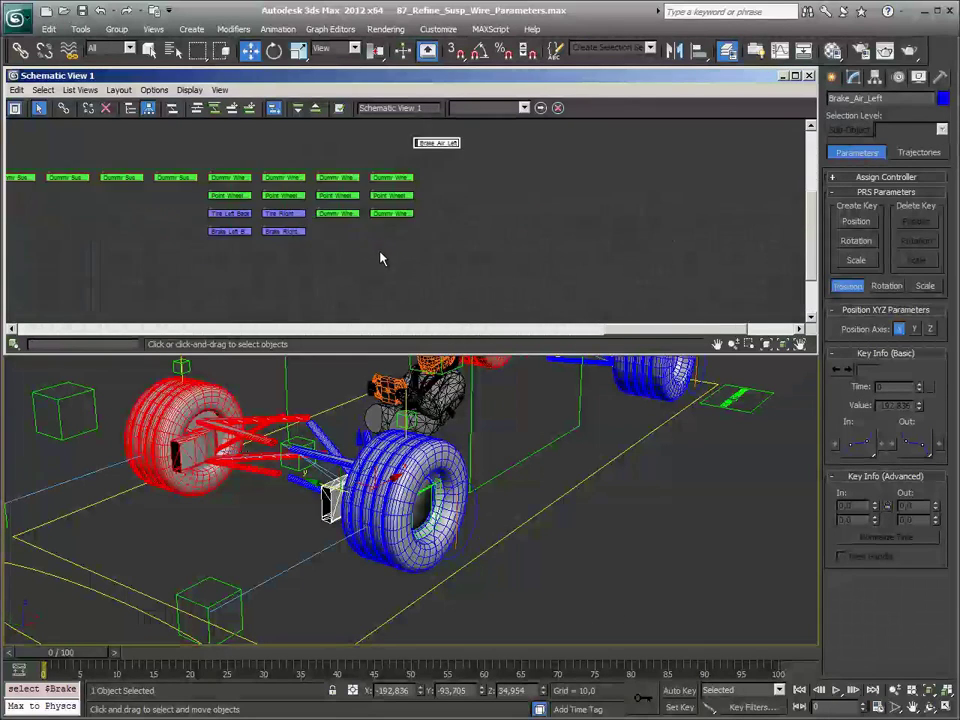
pyautogui.scroll(2, 400, 220)
pyautogui.scroll(2, 446, 154)
pyautogui.moveTo(446, 154); pyautogui.dragTo(458, 200)
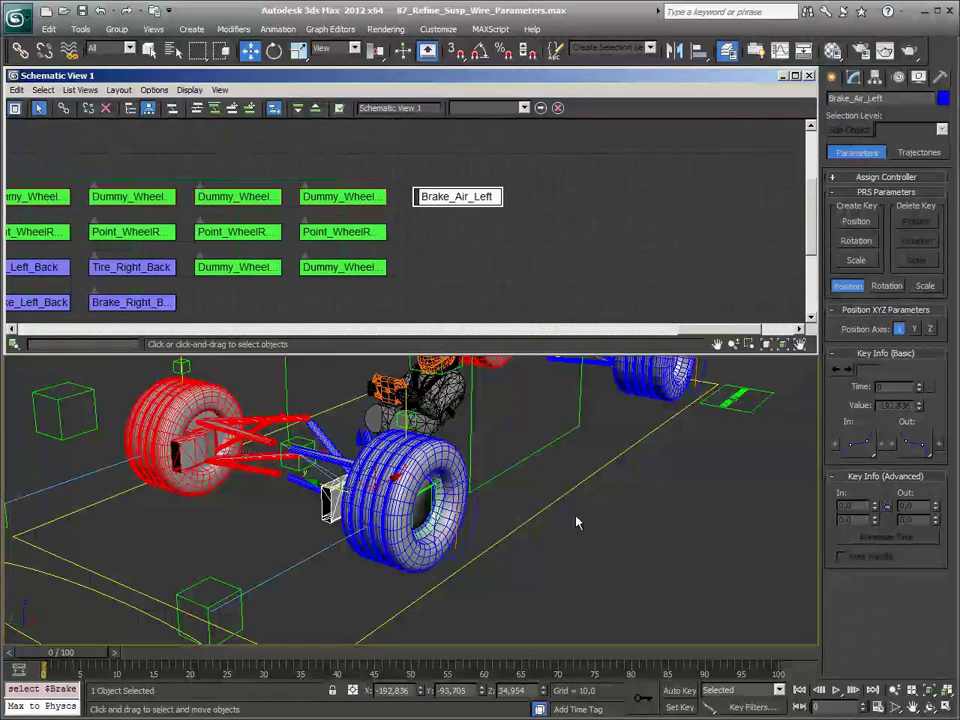
pyautogui.click(574, 518)
pyautogui.click(343, 231)
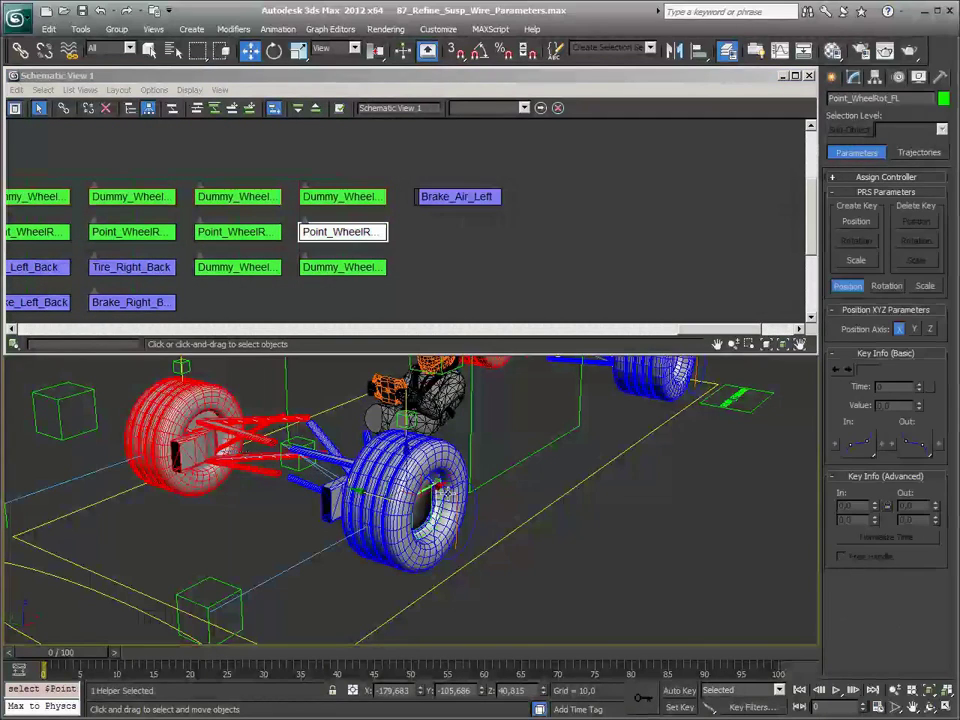
# Step: Connect Brake_Air_Left as a child of Point_WheelRot_FL and reframe the viewport
pyautogui.click(456, 199)
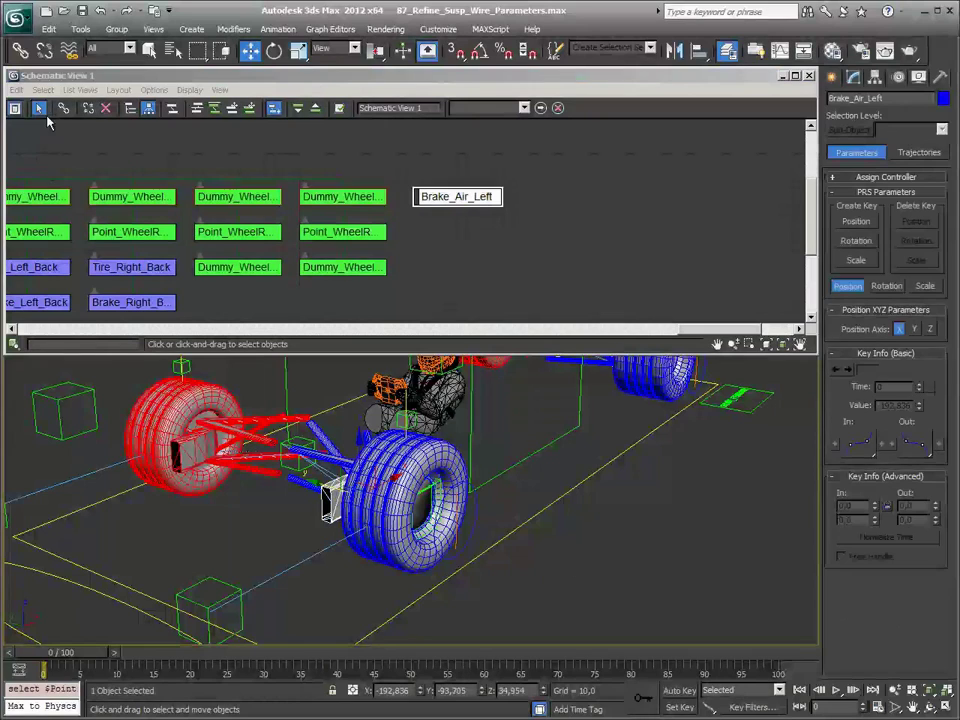
pyautogui.click(63, 108)
pyautogui.moveTo(415, 199); pyautogui.dragTo(371, 235)
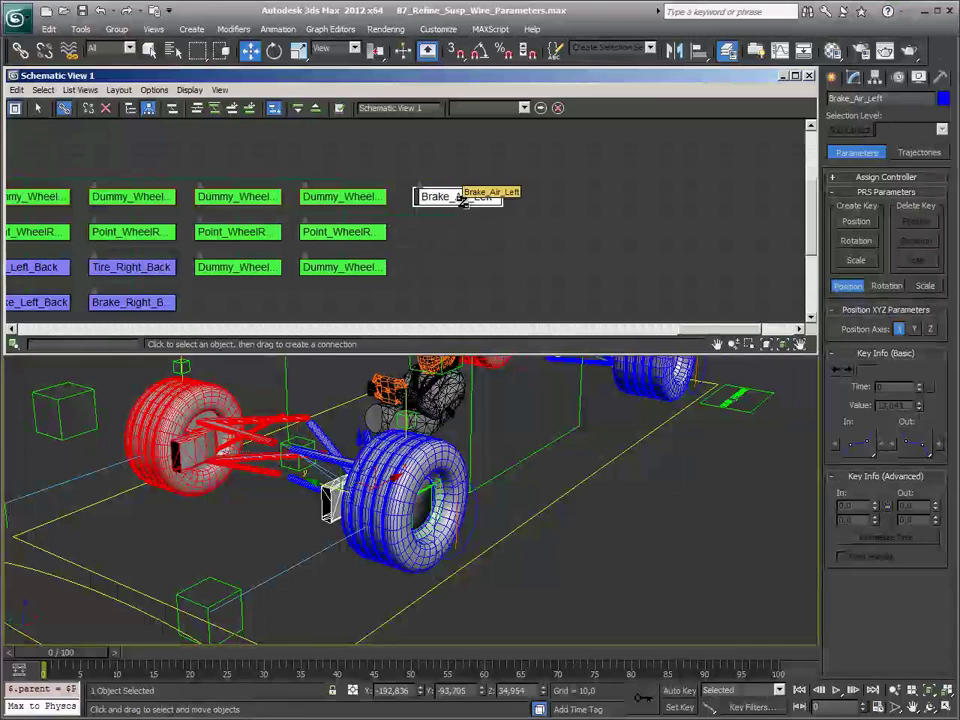
pyautogui.moveTo(479, 270); pyautogui.dragTo(533, 254, button='middle')
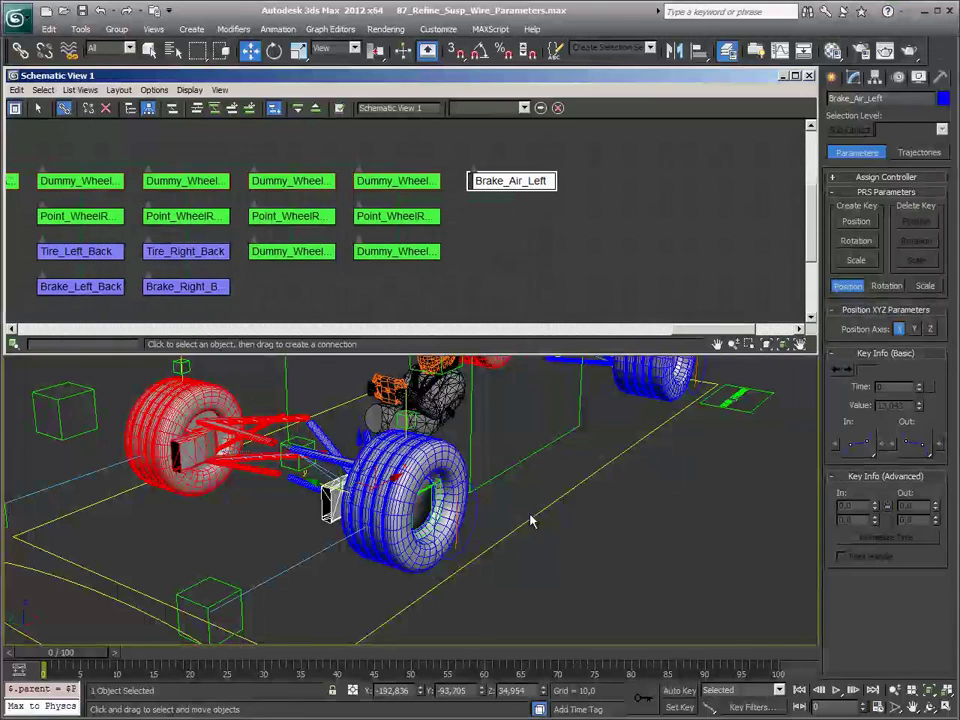
pyautogui.scroll(2, 328, 518)
pyautogui.scroll(2, 250, 448)
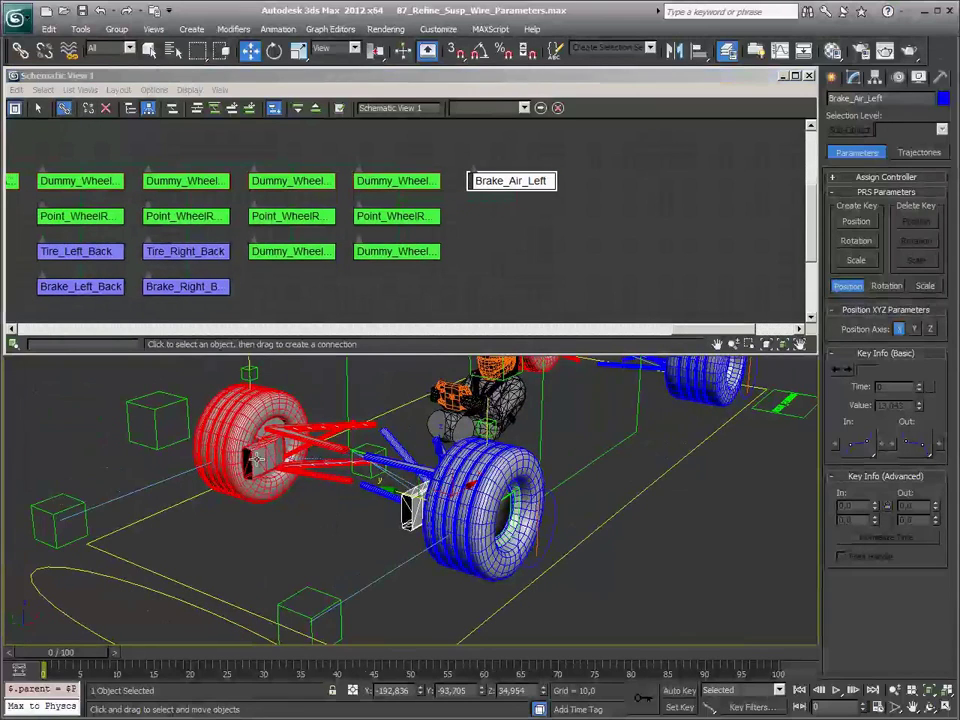
# Step: Select Brake_Air_Right and pull its schematic node out of its row
pyautogui.click(260, 458)
pyautogui.moveTo(118, 283); pyautogui.dragTo(418, 278, button='middle')
pyautogui.scroll(-5, 416, 275)
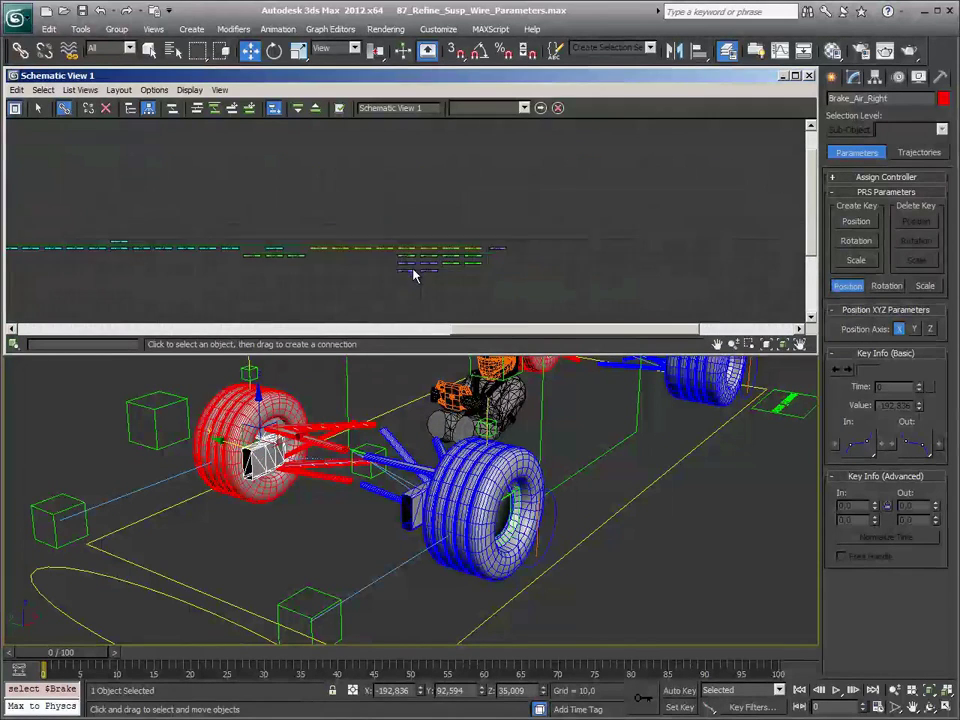
pyautogui.moveTo(128, 272); pyautogui.dragTo(336, 236, button='middle')
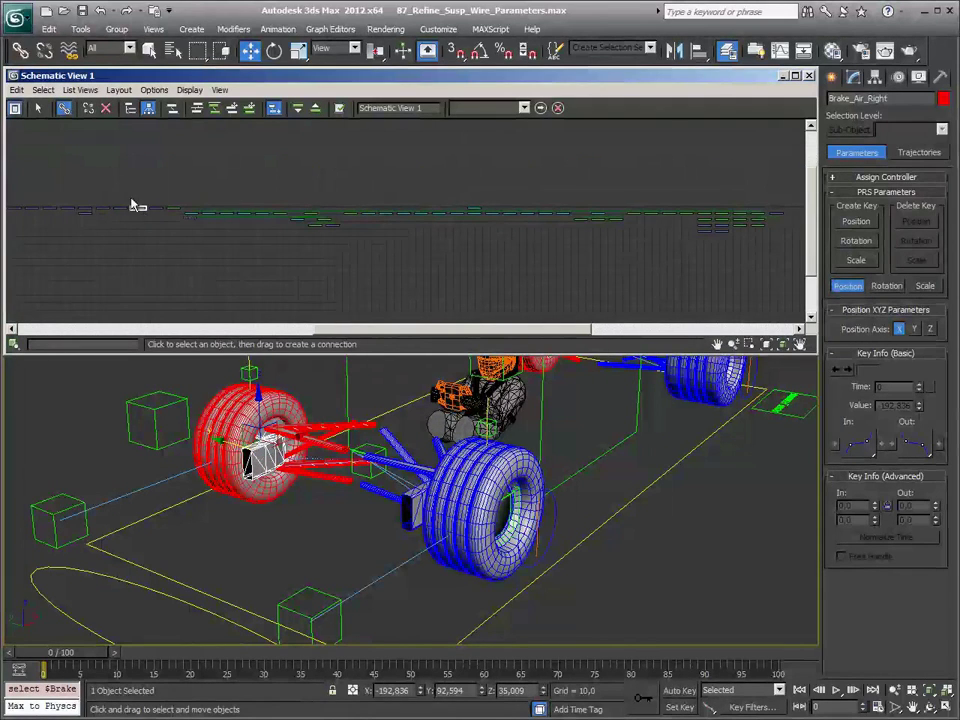
pyautogui.click(39, 108)
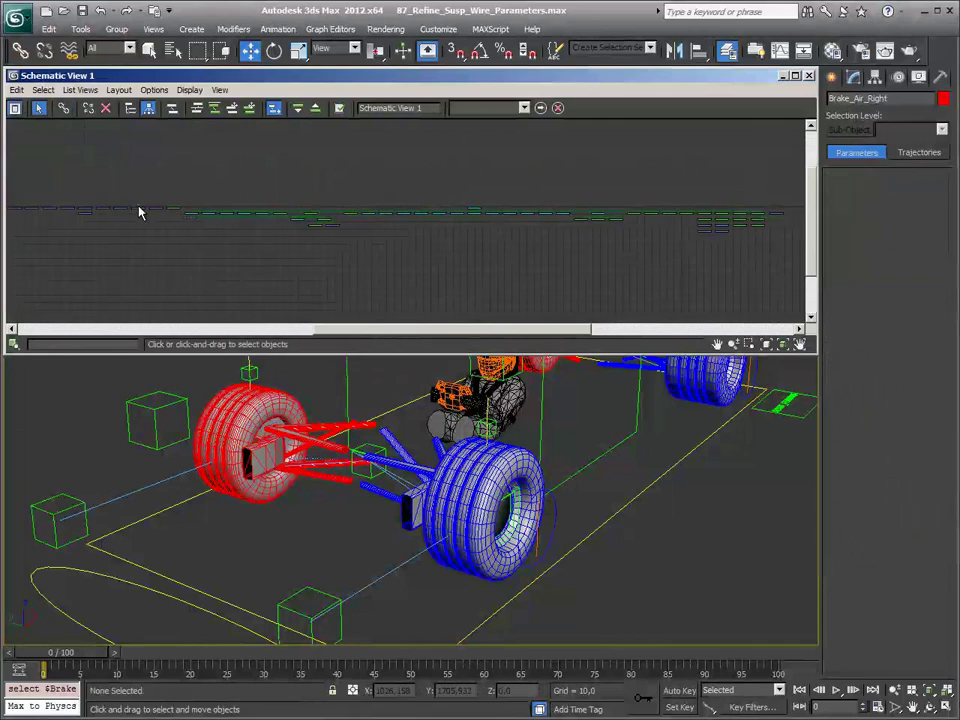
pyautogui.moveTo(142, 213); pyautogui.dragTo(670, 255)
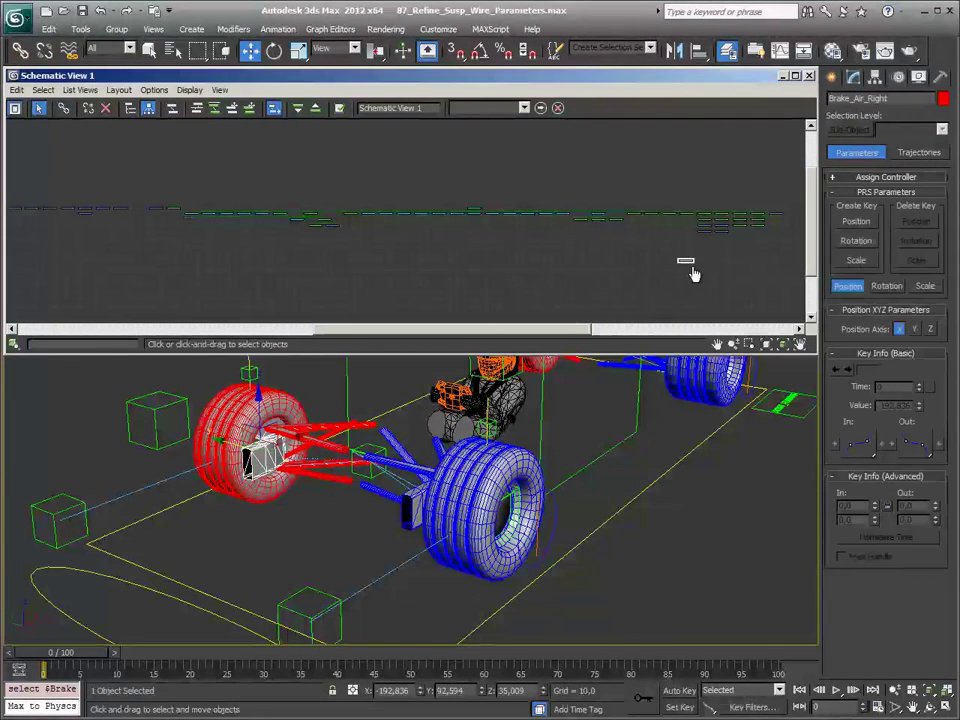
pyautogui.moveTo(690, 279); pyautogui.dragTo(437, 277, button='middle')
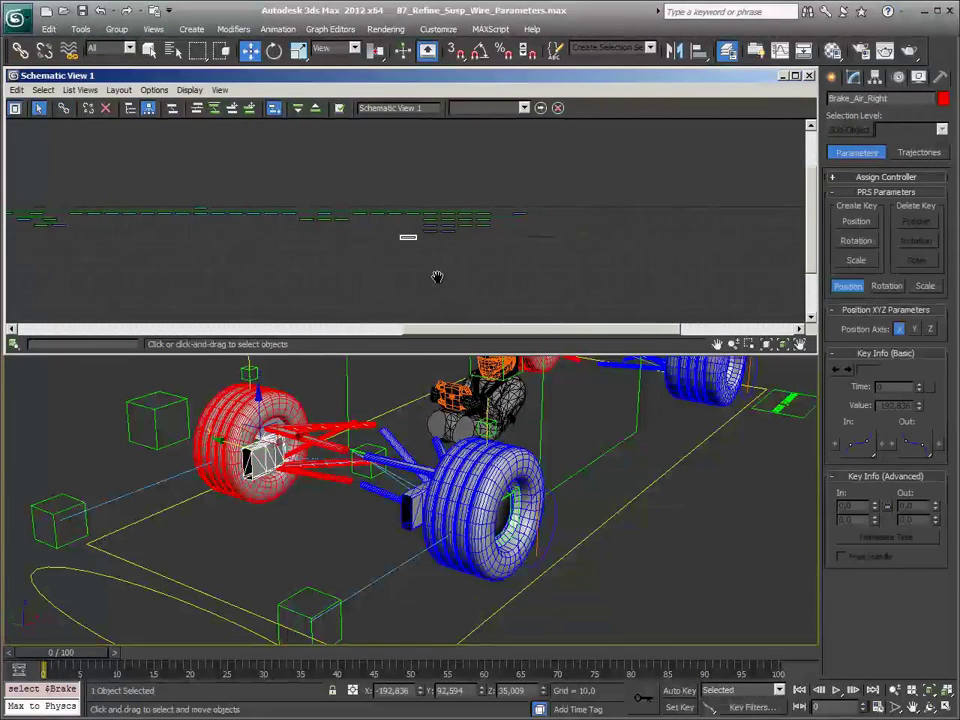
# Step: Orbit around the front suspension and select the front-right wheel rotation helper
pyautogui.moveTo(277, 280); pyautogui.dragTo(343, 274, button='middle')
pyautogui.moveTo(229, 484)
pyautogui.keyDown('alt'); pyautogui.mouseDown(button='middle')
pyautogui.moveTo(418, 484)
pyautogui.moveTo(290, 474)
pyautogui.mouseUp(button='middle'); pyautogui.keyUp('alt')
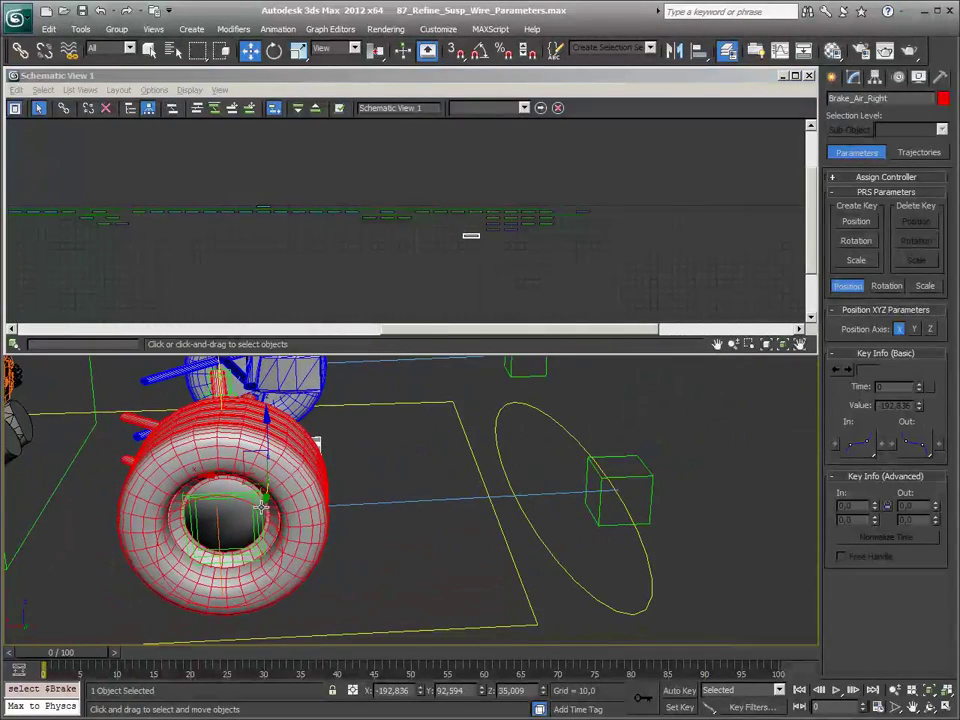
pyautogui.click(258, 507)
pyautogui.click(256, 503)
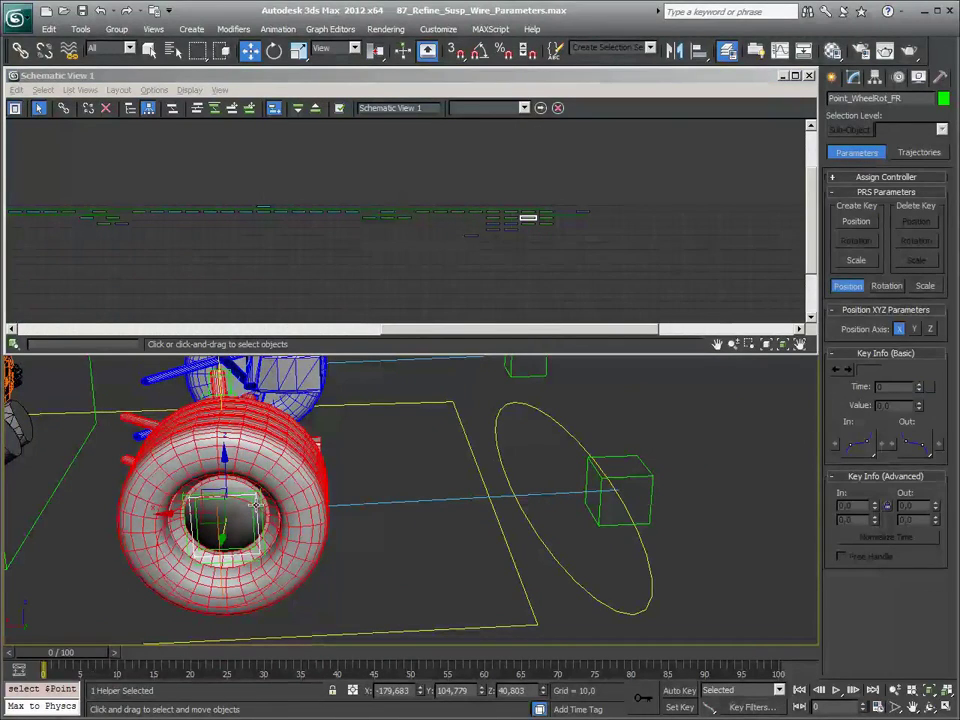
pyautogui.moveTo(557, 233); pyautogui.dragTo(424, 238, button='middle')
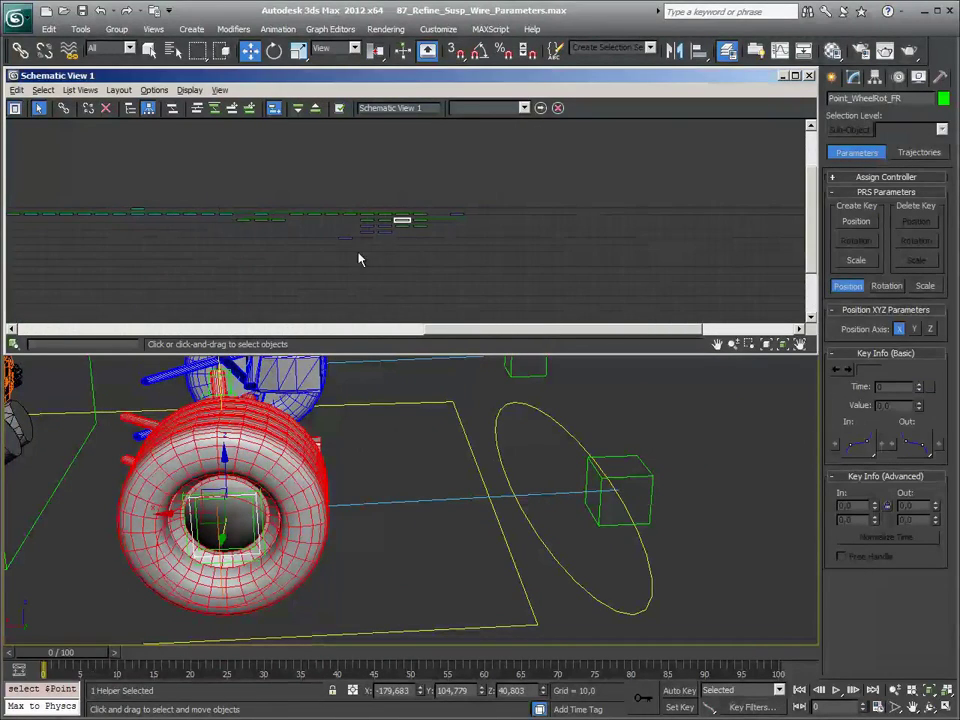
pyautogui.moveTo(360, 259); pyautogui.dragTo(673, 251, button='middle')
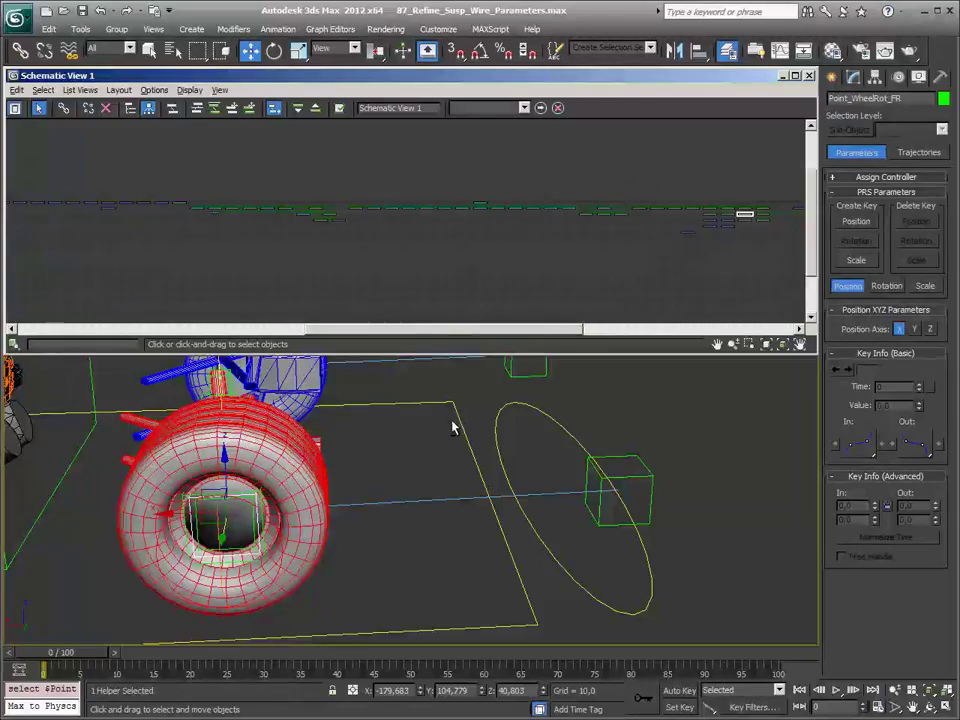
pyautogui.keyDown('alt'); pyautogui.moveTo(452, 428); pyautogui.dragTo(375, 440, button='middle'); pyautogui.keyUp('alt')
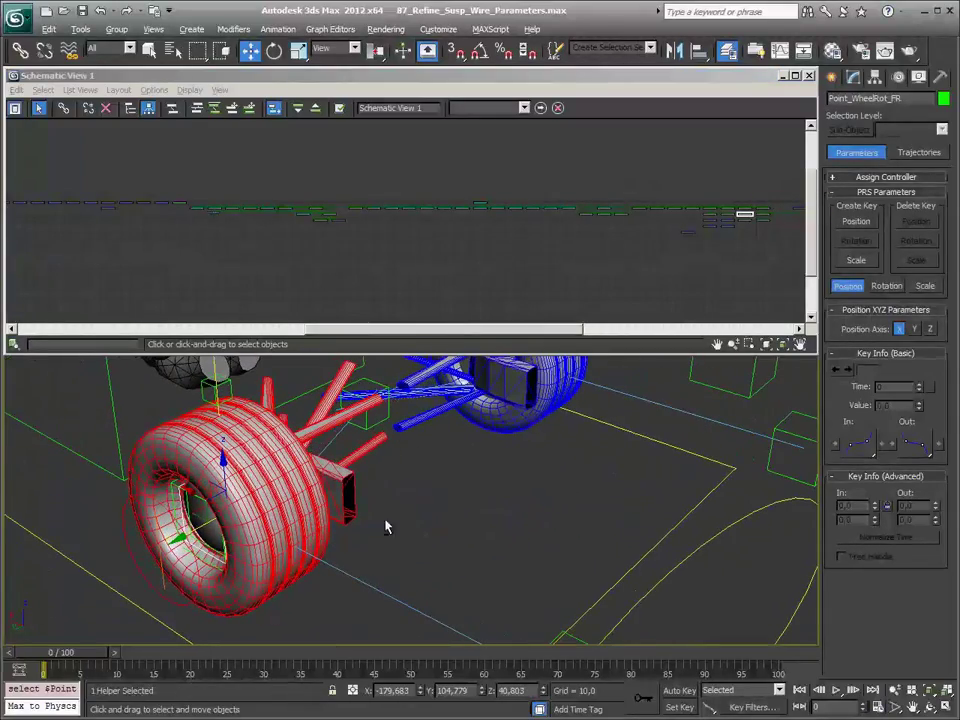
pyautogui.moveTo(388, 527)
pyautogui.keyDown('alt'); pyautogui.mouseDown(button='middle')
pyautogui.moveTo(259, 514)
pyautogui.moveTo(275, 515)
pyautogui.mouseUp(button='middle'); pyautogui.keyUp('alt')
# Step: Connect Brake_Air_Right to its wheel rotation point parent, then exit Connect and deselect
pyautogui.click(283, 498)
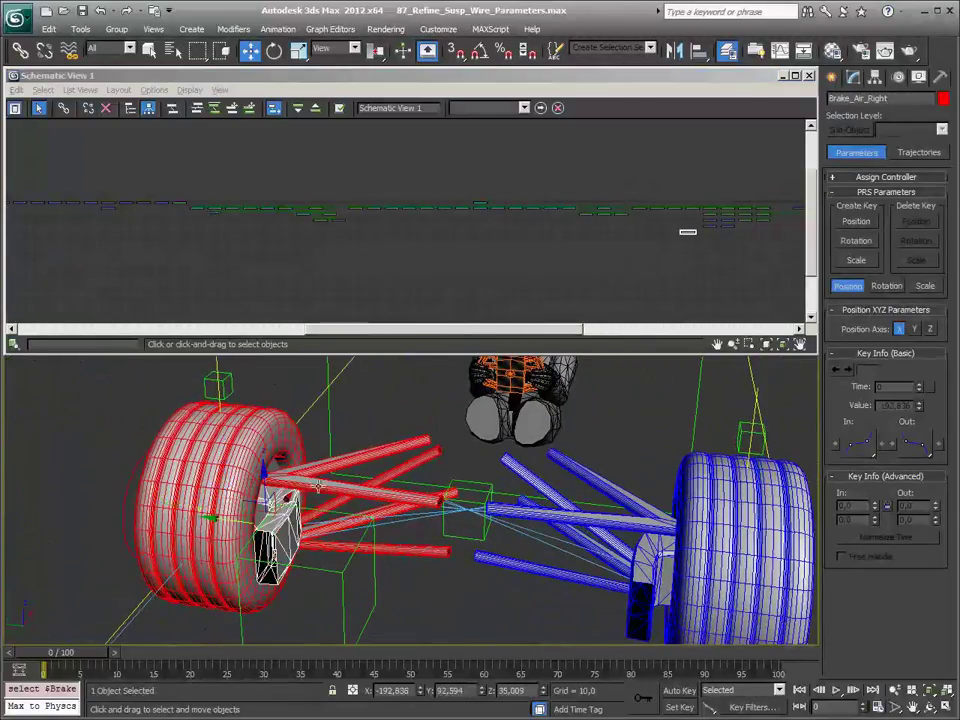
pyautogui.moveTo(680, 272); pyautogui.dragTo(345, 268, button='middle')
pyautogui.scroll(2, 345, 268)
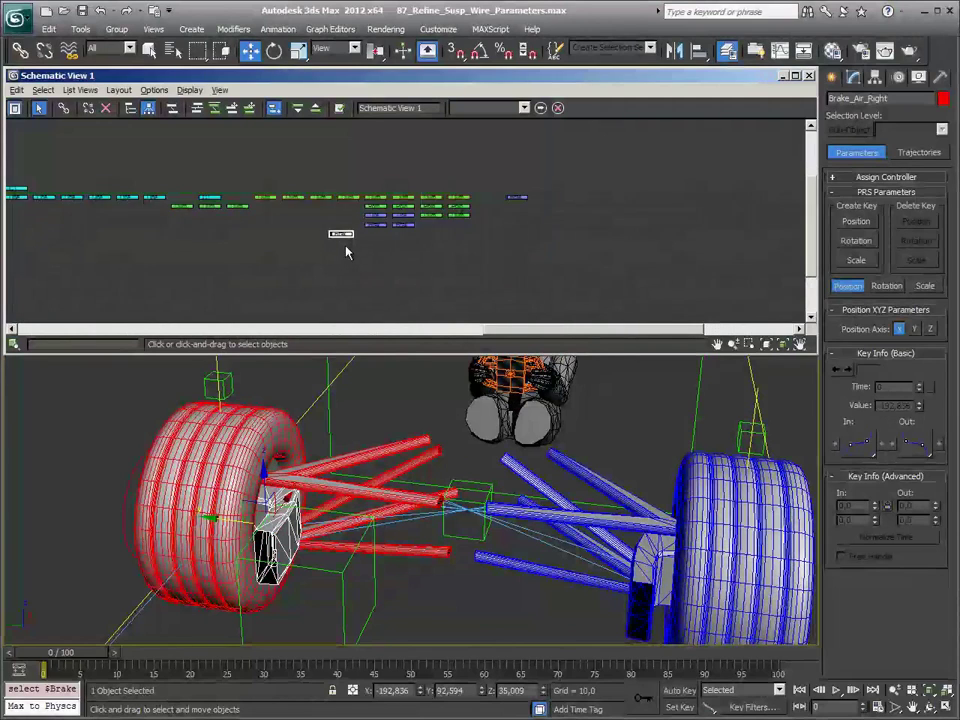
pyautogui.scroll(2, 345, 252)
pyautogui.scroll(2, 443, 255)
pyautogui.moveTo(270, 254); pyautogui.dragTo(525, 257, button='middle')
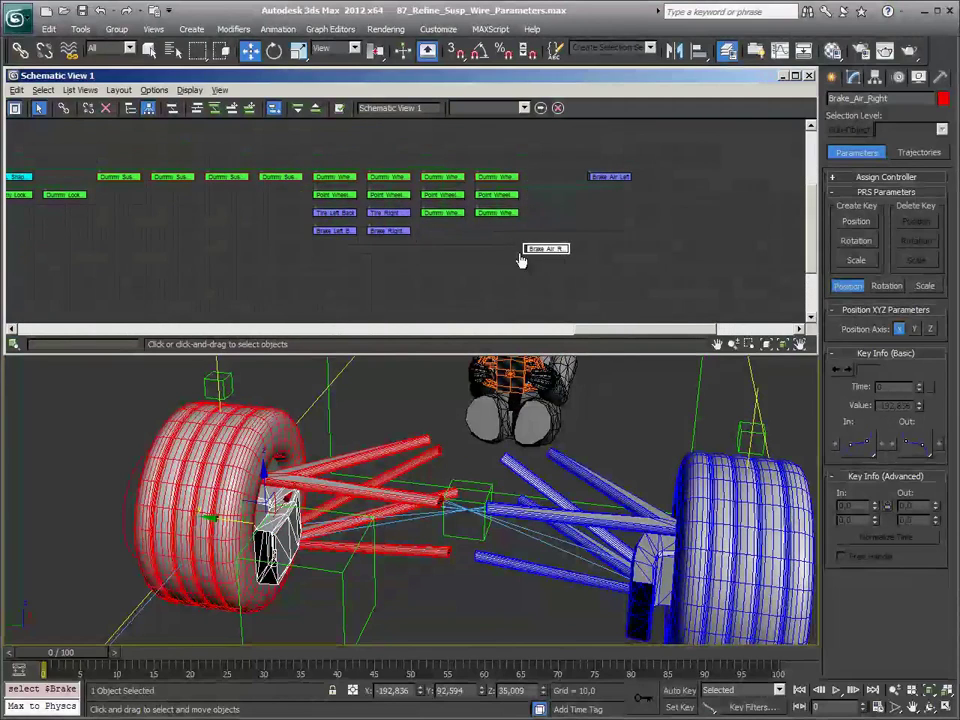
pyautogui.scroll(2, 531, 253)
pyautogui.click(64, 108)
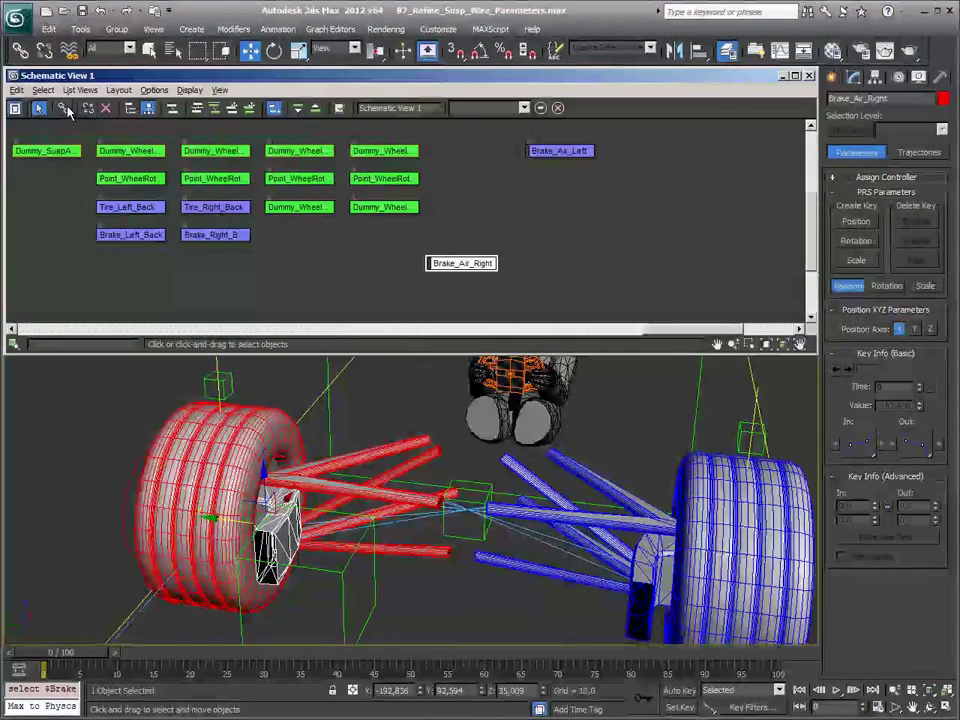
pyautogui.moveTo(429, 261); pyautogui.dragTo(236, 150)
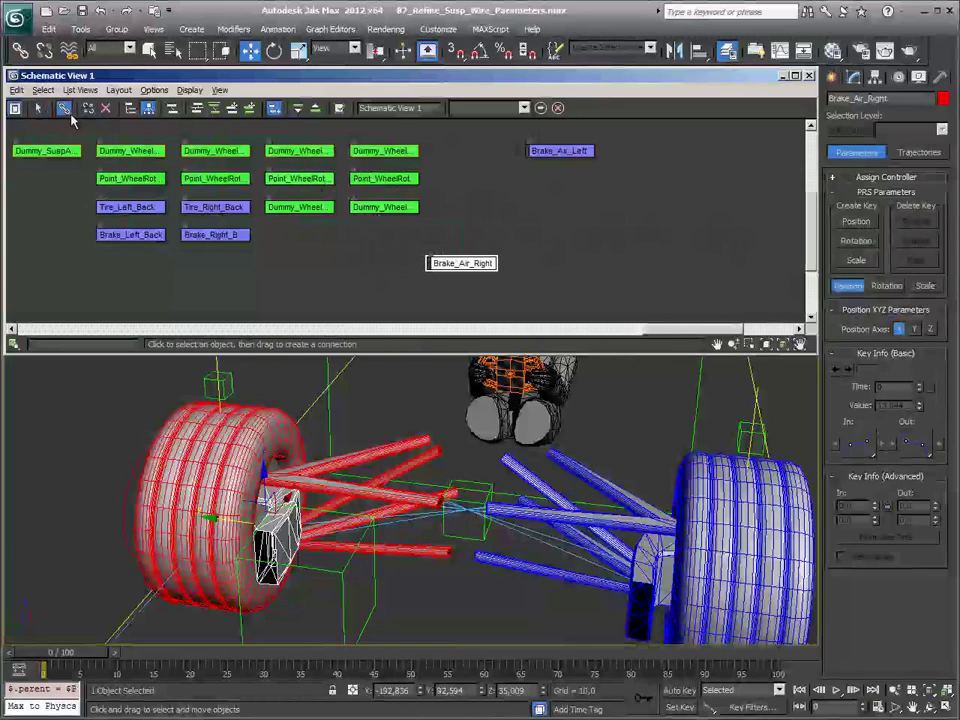
pyautogui.rightClick(72, 118)
pyautogui.click(97, 490)
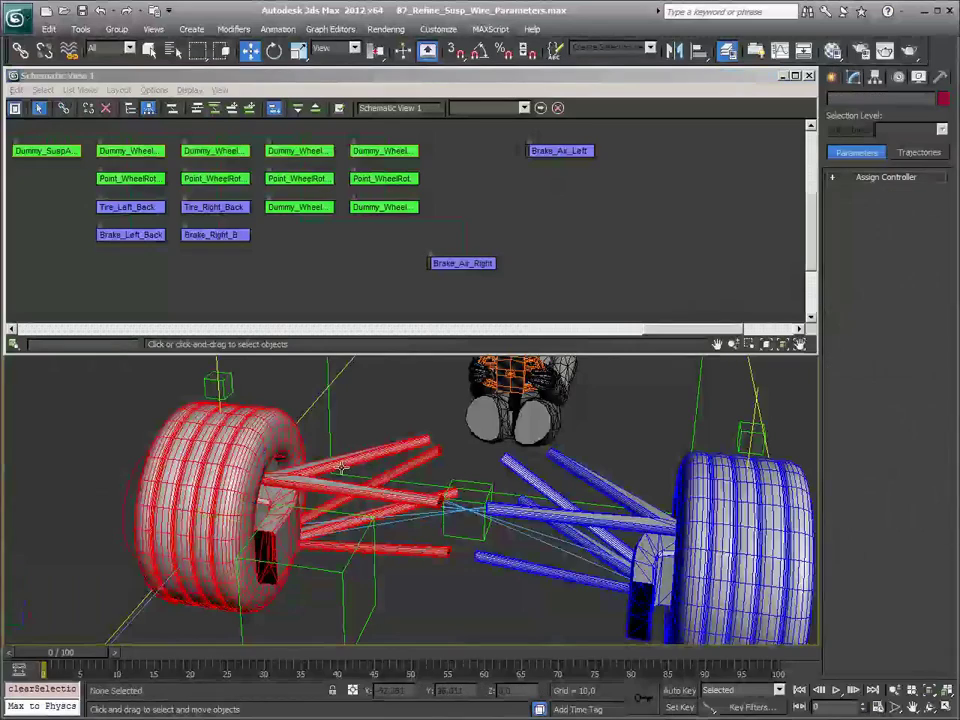
pyautogui.scroll(-5, 330, 490)
# Step: Move CTRL_Shape_Pos_Wheel along Y to test the rig
pyautogui.keyDown('alt'); pyautogui.moveTo(452, 486); pyautogui.dragTo(397, 492, button='middle'); pyautogui.keyUp('alt')
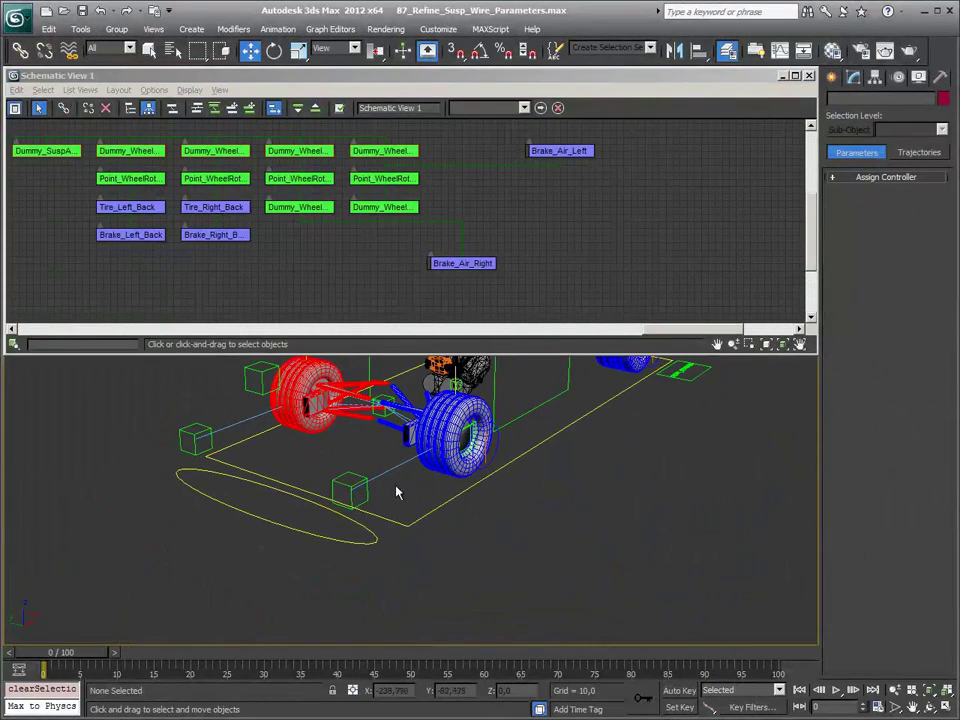
pyautogui.click(349, 541)
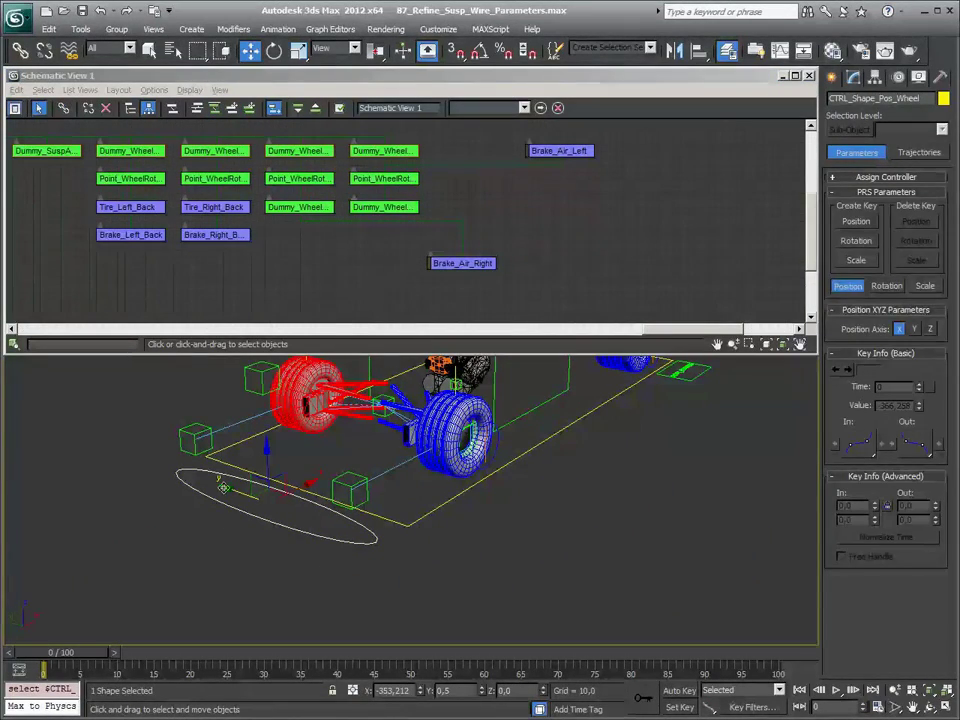
pyautogui.moveTo(238, 490)
pyautogui.mouseDown()
pyautogui.moveTo(258, 472)
pyautogui.moveTo(329, 455)
pyautogui.moveTo(326, 486)
pyautogui.mouseUp()
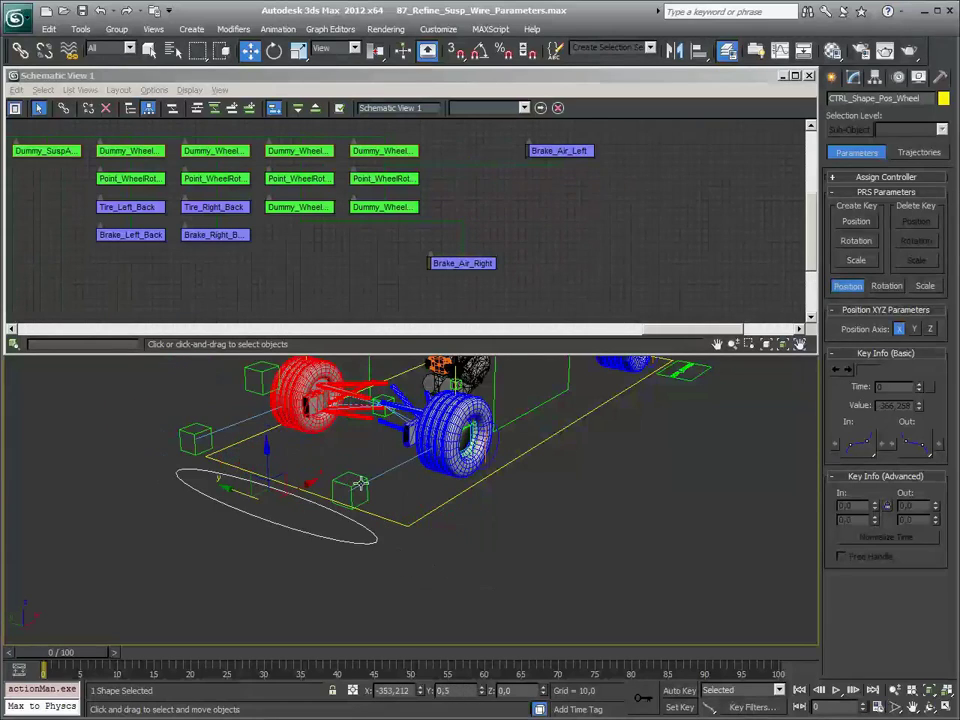
# Step: Zoom onto the blue wheel, select Brake_Left_Front and enable Schematic Connect
pyautogui.scroll(1, 440, 463)
pyautogui.scroll(2, 445, 475)
pyautogui.scroll(2, 452, 492)
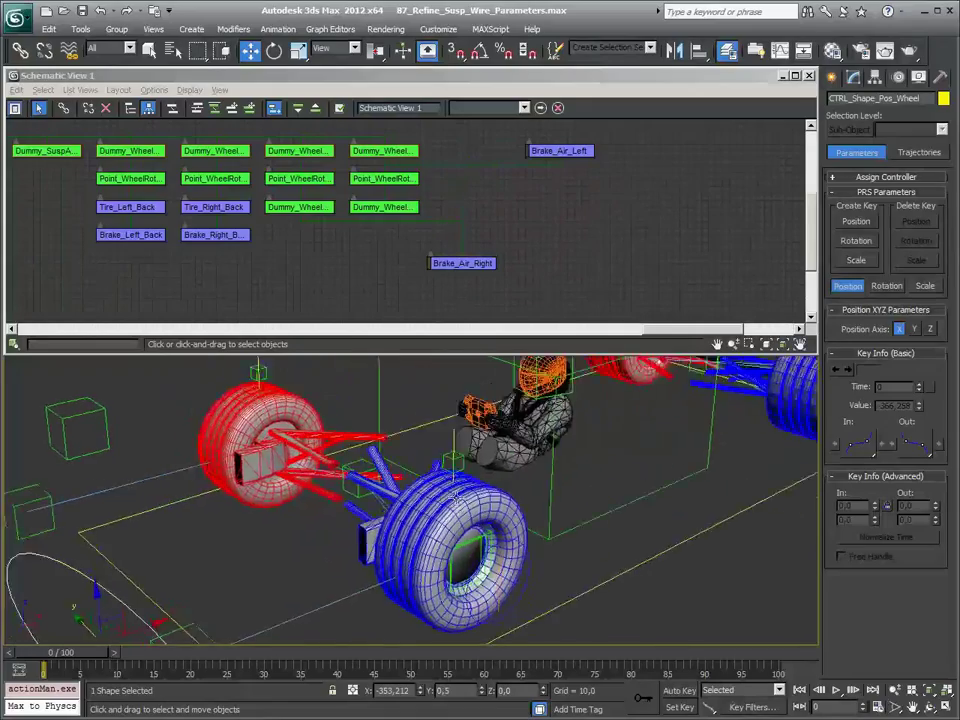
pyautogui.scroll(2, 460, 510)
pyautogui.scroll(1, 463, 512)
pyautogui.scroll(3, 460, 505)
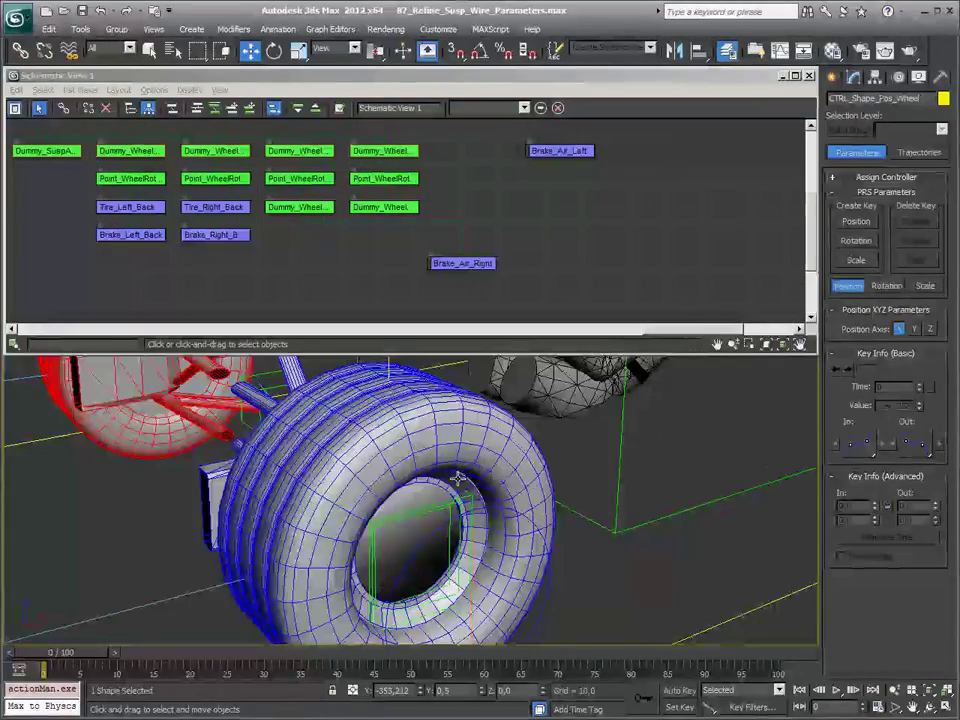
pyautogui.click(452, 484)
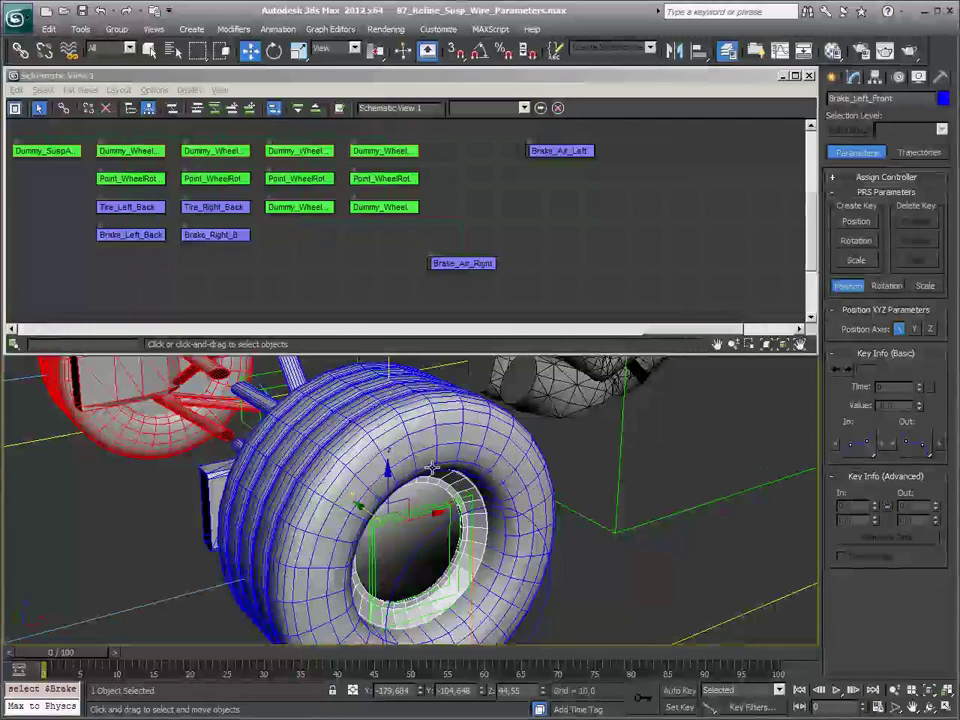
pyautogui.click(63, 110)
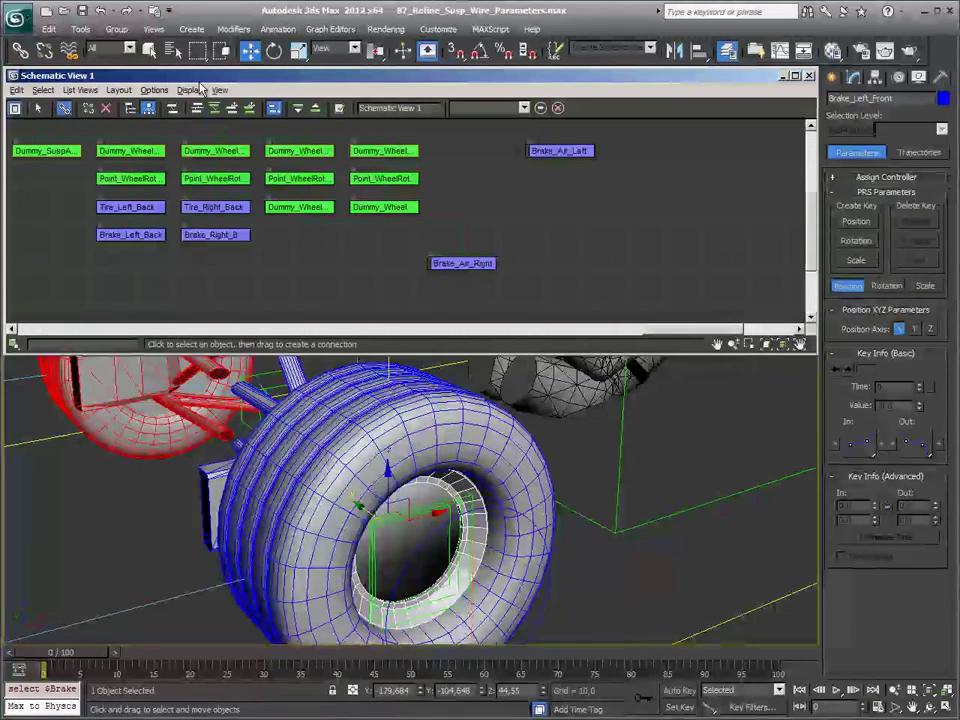
# Step: Link Brake_Right_Front to Tire_Right_Front with Select and Link
pyautogui.click(22, 50)
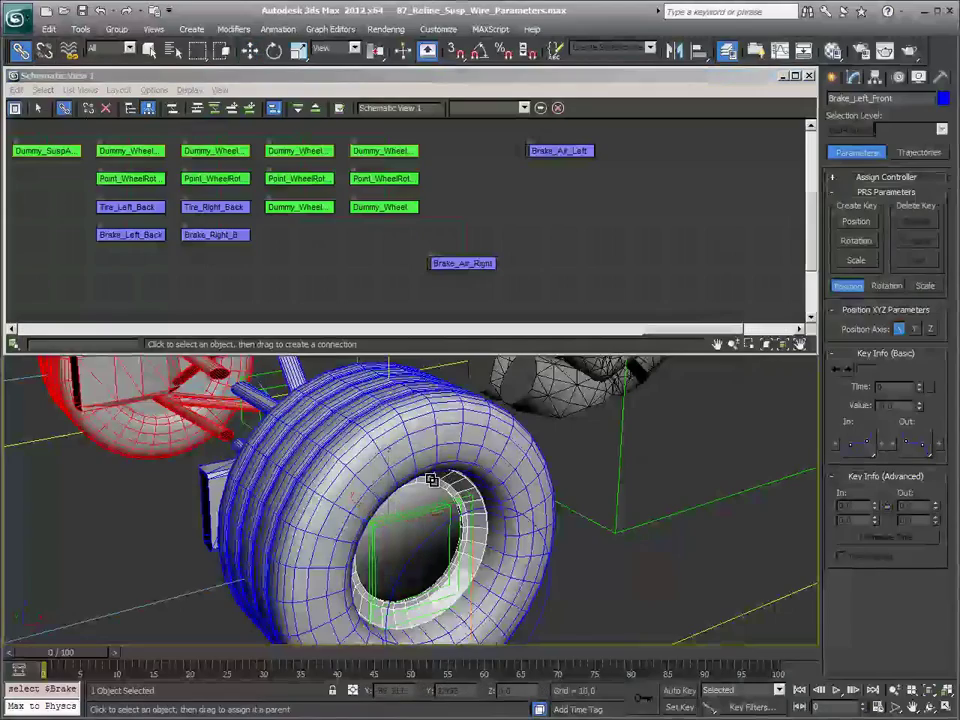
pyautogui.moveTo(503, 448); pyautogui.dragTo(475, 636)
pyautogui.moveTo(237, 464)
pyautogui.keyDown('alt'); pyautogui.mouseDown(button='middle')
pyautogui.moveTo(579, 370)
pyautogui.moveTo(671, 519)
pyautogui.mouseUp(button='middle'); pyautogui.keyUp('alt')
pyautogui.click(678, 559)
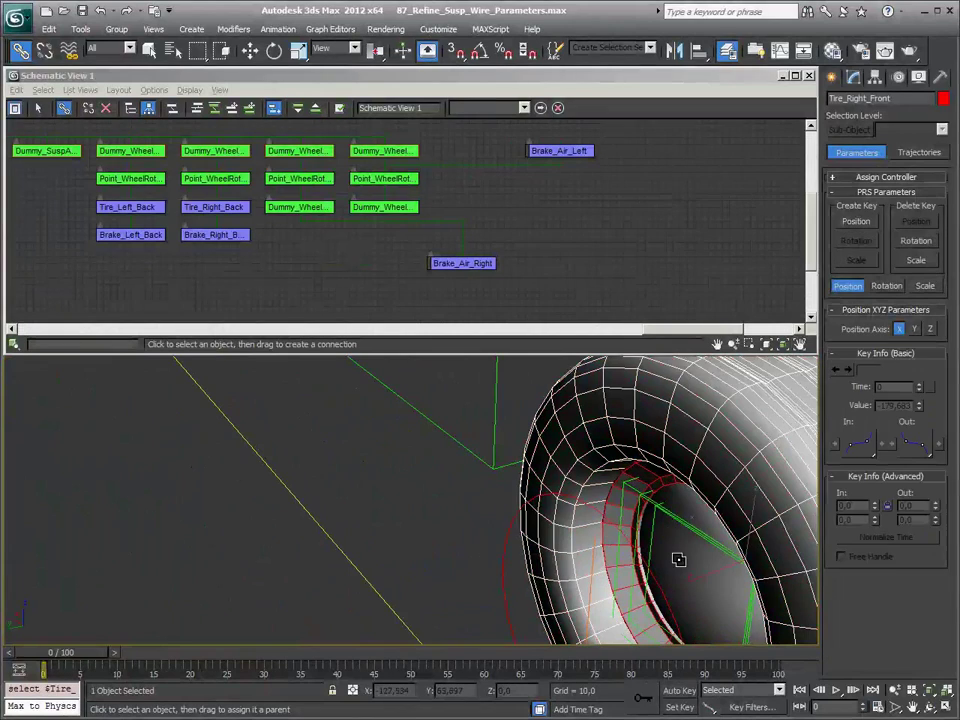
pyautogui.click(660, 484)
pyautogui.moveTo(655, 480); pyautogui.dragTo(634, 467)
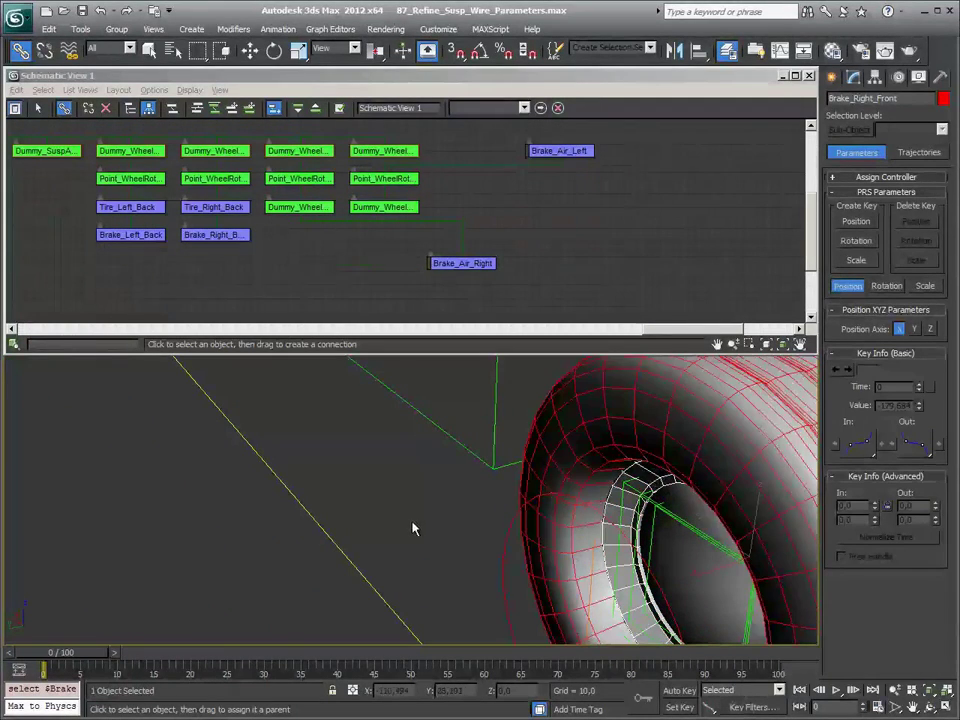
# Step: Link Brake_Right_Back to Tire_Right_Back
pyautogui.scroll(-5, 413, 527)
pyautogui.scroll(-5, 397, 533)
pyautogui.moveTo(390, 491)
pyautogui.keyDown('alt'); pyautogui.mouseDown(button='middle')
pyautogui.moveTo(264, 489)
pyautogui.moveTo(463, 501)
pyautogui.mouseUp(button='middle'); pyautogui.keyUp('alt')
pyautogui.scroll(5, 447, 452)
pyautogui.moveTo(447, 451)
pyautogui.keyDown('alt'); pyautogui.mouseDown(button='middle')
pyautogui.moveTo(488, 489)
pyautogui.moveTo(238, 486)
pyautogui.mouseUp(button='middle'); pyautogui.keyUp('alt')
pyautogui.click(172, 481)
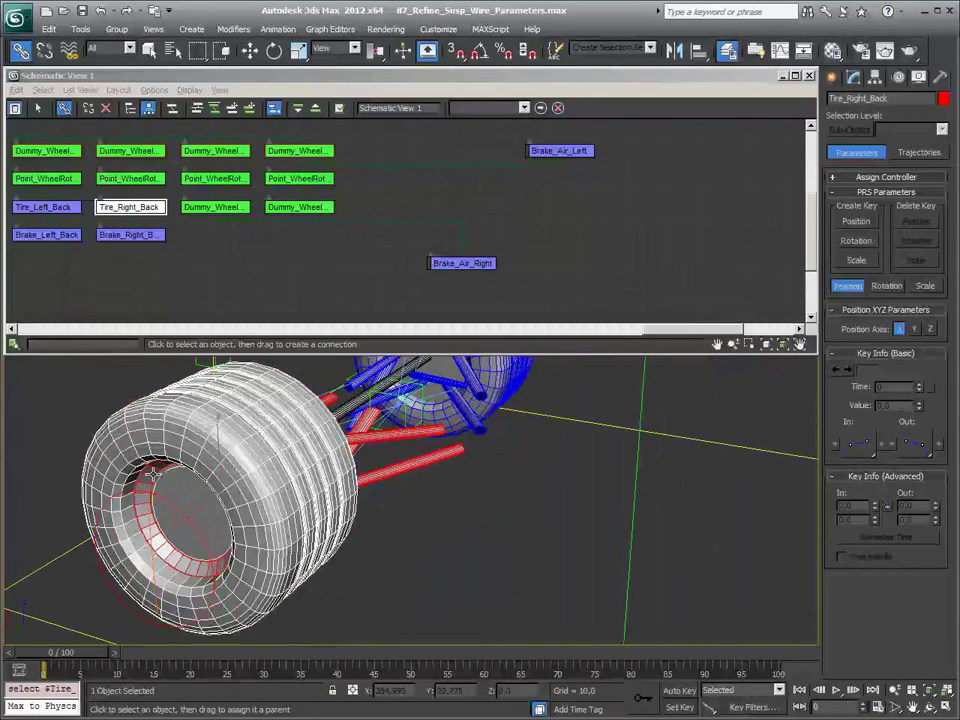
pyautogui.click(150, 476)
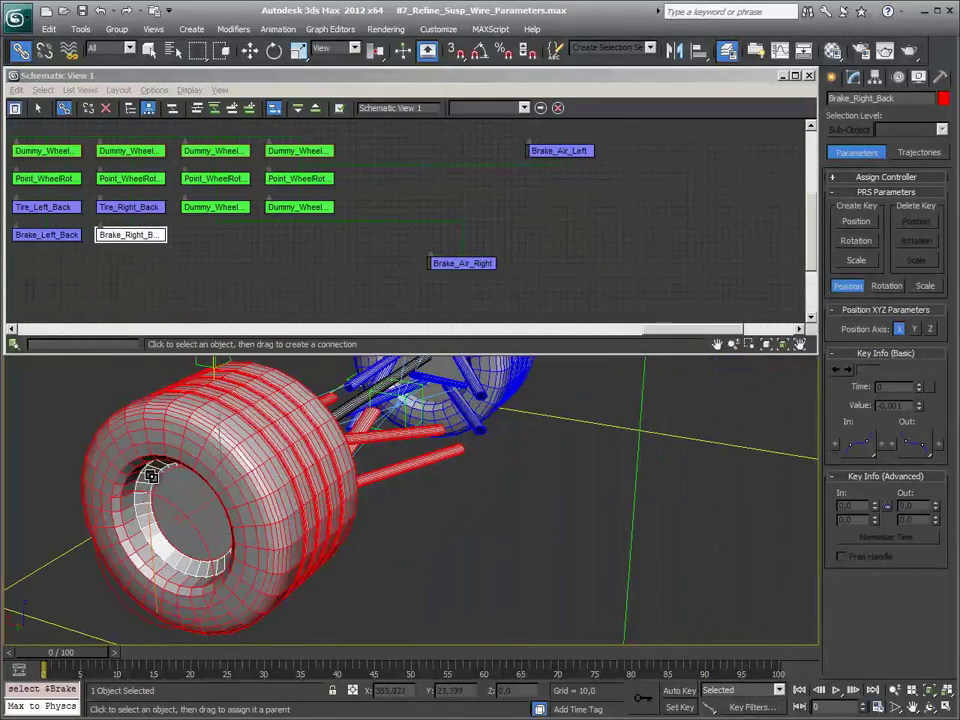
pyautogui.click(145, 441)
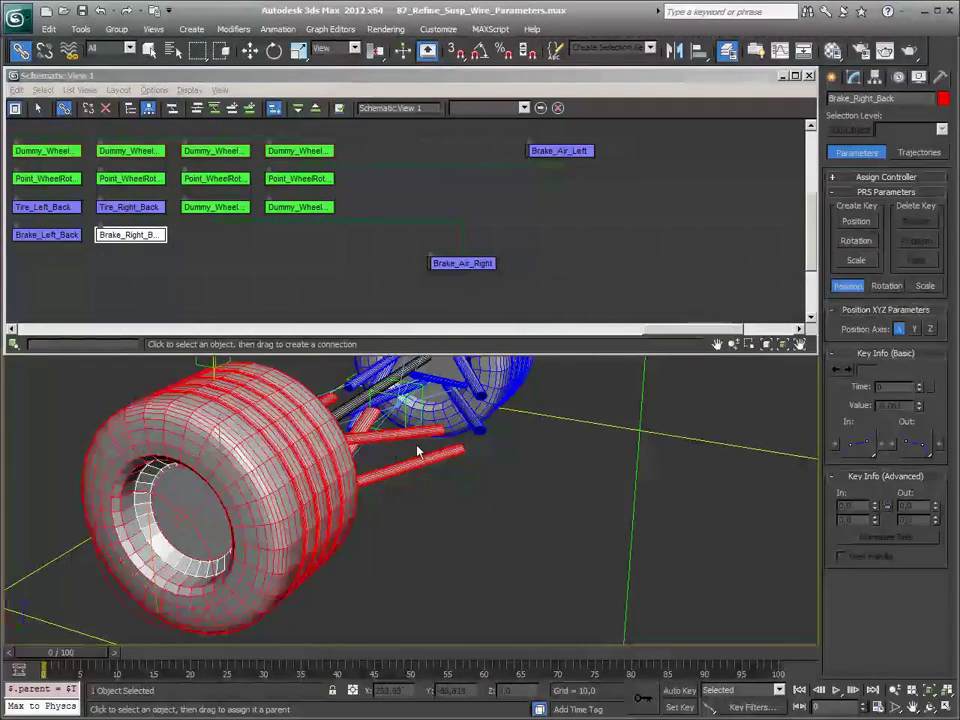
# Step: Select and frame Brake_Left_Back, then clear the selection
pyautogui.keyDown('alt'); pyautogui.moveTo(145, 441); pyautogui.dragTo(281, 516, button='middle'); pyautogui.keyUp('alt')
pyautogui.click(280, 414)
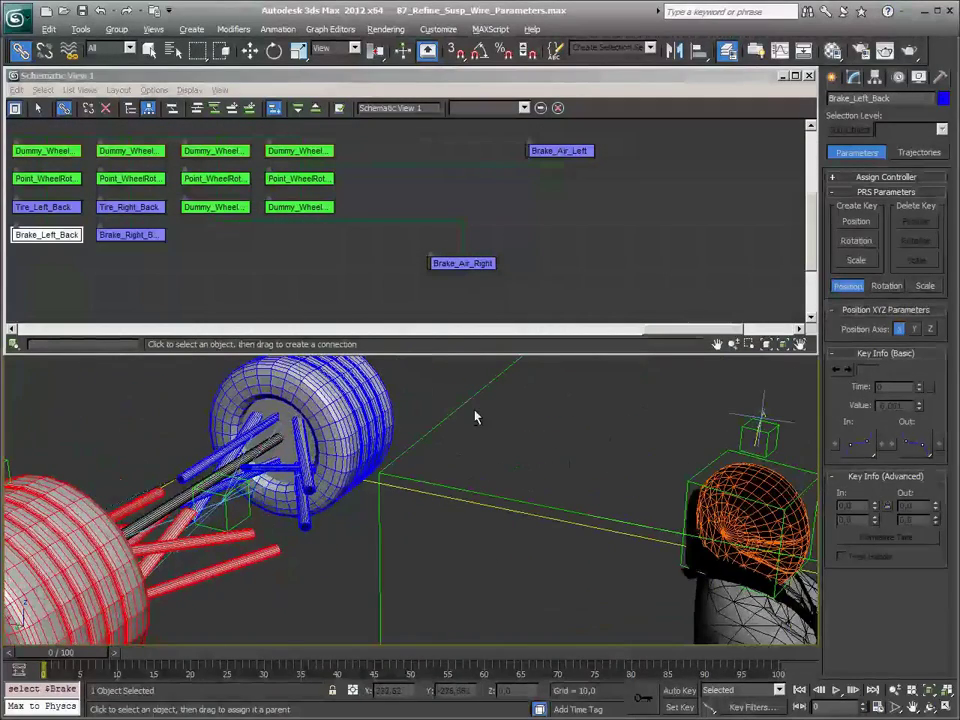
pyautogui.press('z')
pyautogui.moveTo(320, 420)
pyautogui.keyDown('alt'); pyautogui.mouseDown(button='middle')
pyautogui.moveTo(247, 421)
pyautogui.moveTo(328, 436)
pyautogui.moveTo(350, 418)
pyautogui.mouseUp(button='middle'); pyautogui.keyUp('alt')
pyautogui.click(558, 461)
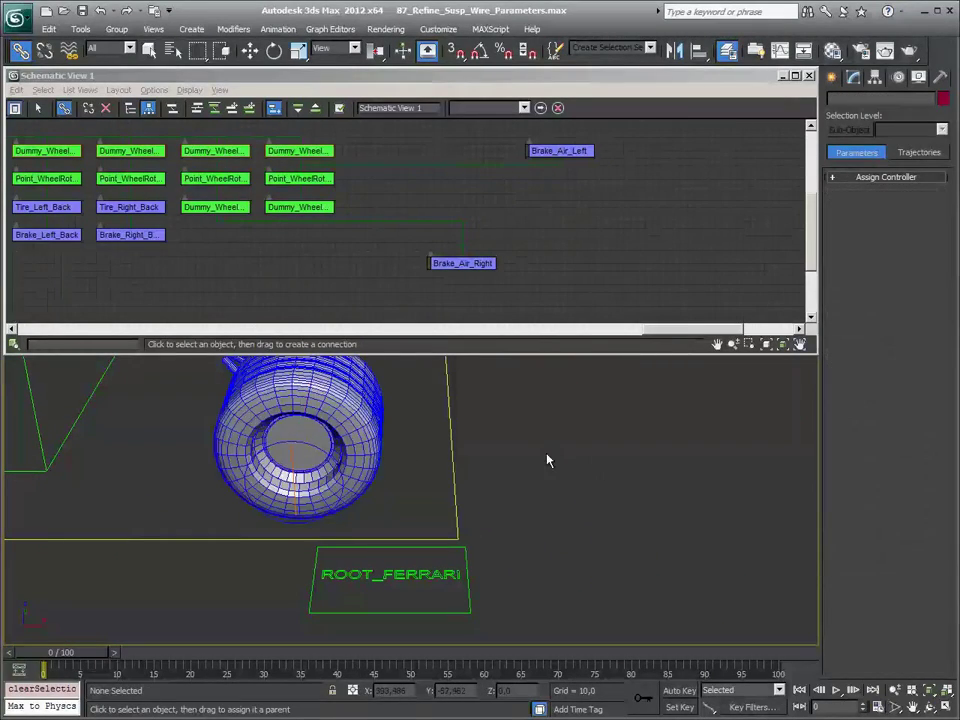
pyautogui.keyDown('alt'); pyautogui.moveTo(546, 456); pyautogui.dragTo(529, 484, button='middle'); pyautogui.keyUp('alt')
# Step: Link Tire_Left_Front under its Dummy_Wheel helper, then select Tire_Right_Front
pyautogui.scroll(-5, 470, 484)
pyautogui.moveTo(409, 484)
pyautogui.keyDown('alt'); pyautogui.mouseDown(button='middle')
pyautogui.moveTo(344, 491)
pyautogui.moveTo(409, 484)
pyautogui.moveTo(499, 441)
pyautogui.mouseUp(button='middle'); pyautogui.keyUp('alt')
pyautogui.scroll(3, 499, 441)
pyautogui.scroll(3, 464, 398)
pyautogui.keyDown('alt'); pyautogui.moveTo(464, 398); pyautogui.dragTo(399, 540, button='middle'); pyautogui.keyUp('alt')
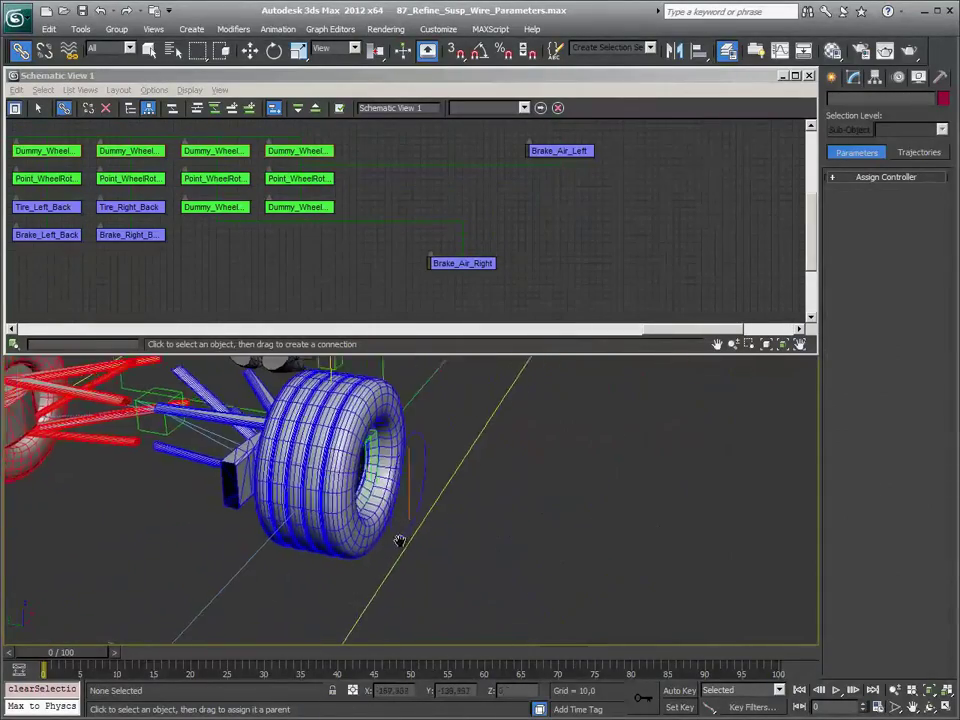
pyautogui.scroll(3, 332, 471)
pyautogui.keyDown('alt'); pyautogui.moveTo(336, 480); pyautogui.dragTo(381, 437, button='middle'); pyautogui.keyUp('alt')
pyautogui.click(394, 429)
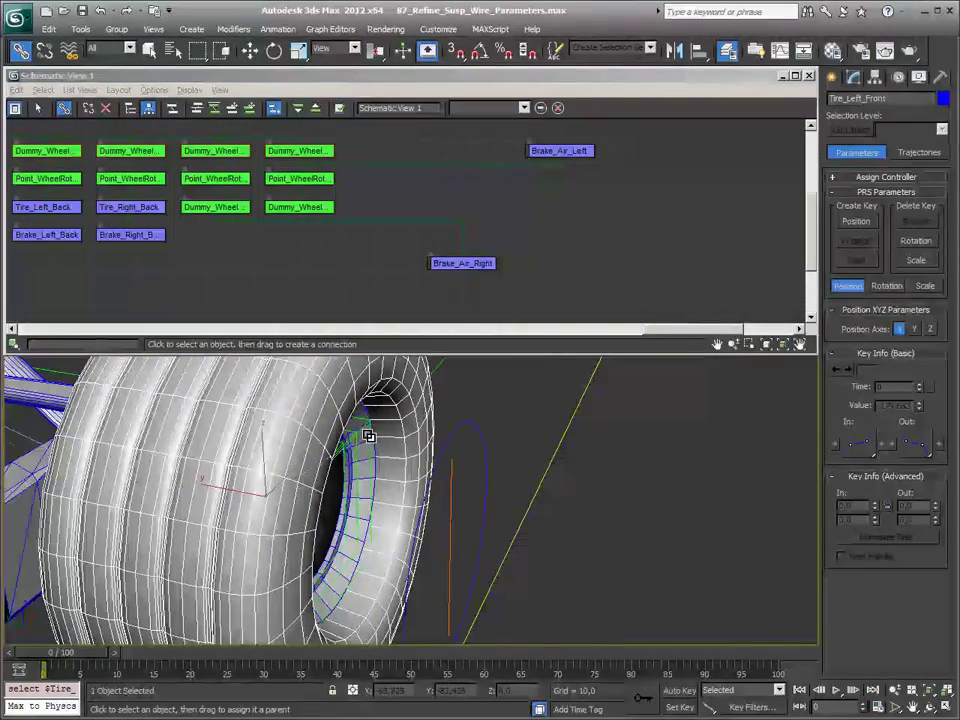
pyautogui.moveTo(368, 437); pyautogui.dragTo(448, 606)
pyautogui.moveTo(211, 501)
pyautogui.keyDown('alt'); pyautogui.mouseDown(button='middle')
pyautogui.moveTo(512, 514)
pyautogui.moveTo(634, 542)
pyautogui.moveTo(431, 514)
pyautogui.moveTo(454, 518)
pyautogui.moveTo(431, 478)
pyautogui.moveTo(426, 525)
pyautogui.moveTo(424, 396)
pyautogui.moveTo(375, 514)
pyautogui.moveTo(336, 480)
pyautogui.moveTo(395, 523)
pyautogui.moveTo(358, 508)
pyautogui.moveTo(212, 504)
pyautogui.moveTo(418, 463)
pyautogui.moveTo(250, 505)
pyautogui.moveTo(369, 461)
pyautogui.moveTo(363, 438)
pyautogui.mouseUp(button='middle'); pyautogui.keyUp('alt')
pyautogui.click(406, 447)
# Step: Switch the viewport to wireframe and inspect Tire_Right_Back
pyautogui.press('F3')
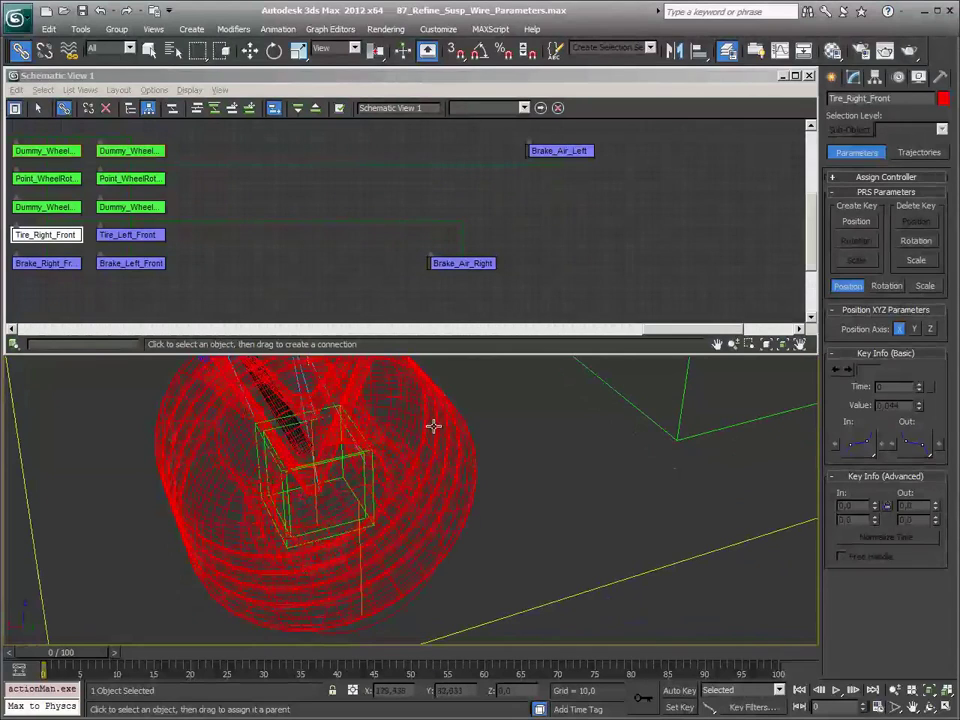
pyautogui.click(390, 446)
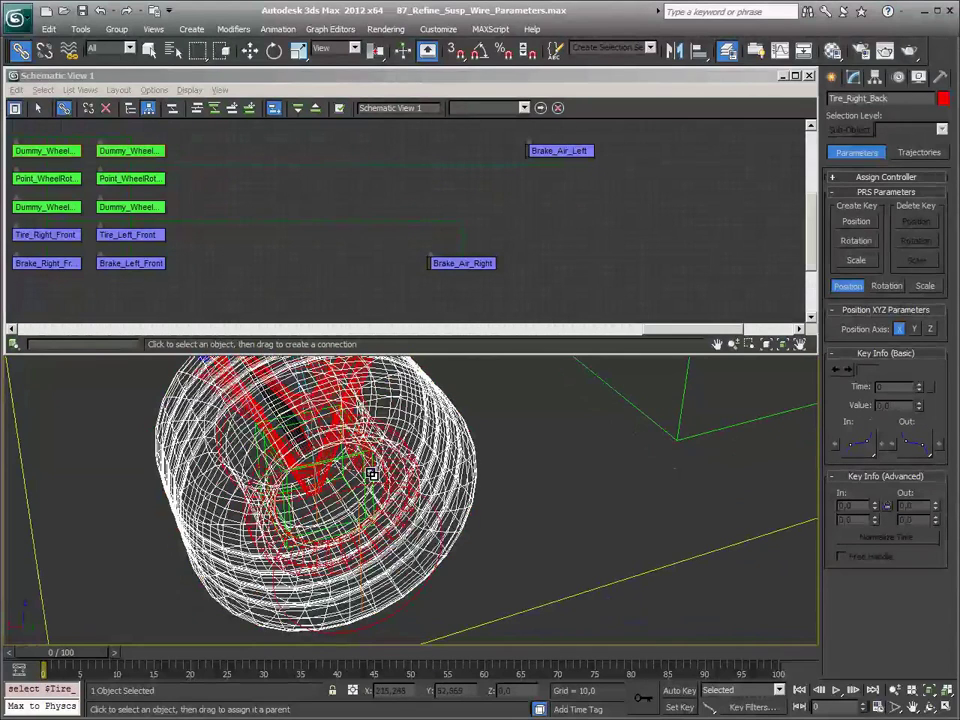
pyautogui.moveTo(371, 476)
pyautogui.keyDown('alt'); pyautogui.mouseDown(button='middle')
pyautogui.moveTo(542, 463)
pyautogui.moveTo(414, 611)
pyautogui.moveTo(401, 484)
pyautogui.moveTo(546, 480)
pyautogui.moveTo(469, 497)
pyautogui.moveTo(423, 522)
pyautogui.moveTo(405, 465)
pyautogui.mouseUp(button='middle'); pyautogui.keyUp('alt')
pyautogui.click(542, 463)
# Step: Inspect Tire_Left_Back, then orbit out to view the whole car
pyautogui.click(446, 461)
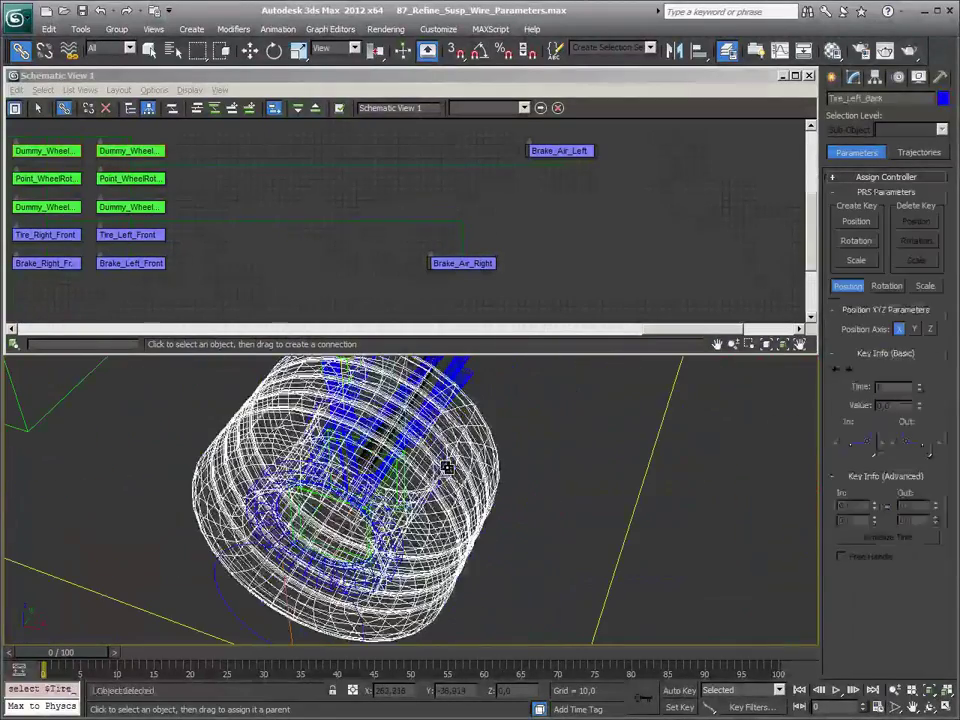
pyautogui.moveTo(442, 527)
pyautogui.keyDown('alt'); pyautogui.mouseDown(button='middle')
pyautogui.moveTo(508, 506)
pyautogui.moveTo(537, 510)
pyautogui.moveTo(515, 489)
pyautogui.mouseUp(button='middle'); pyautogui.keyUp('alt')
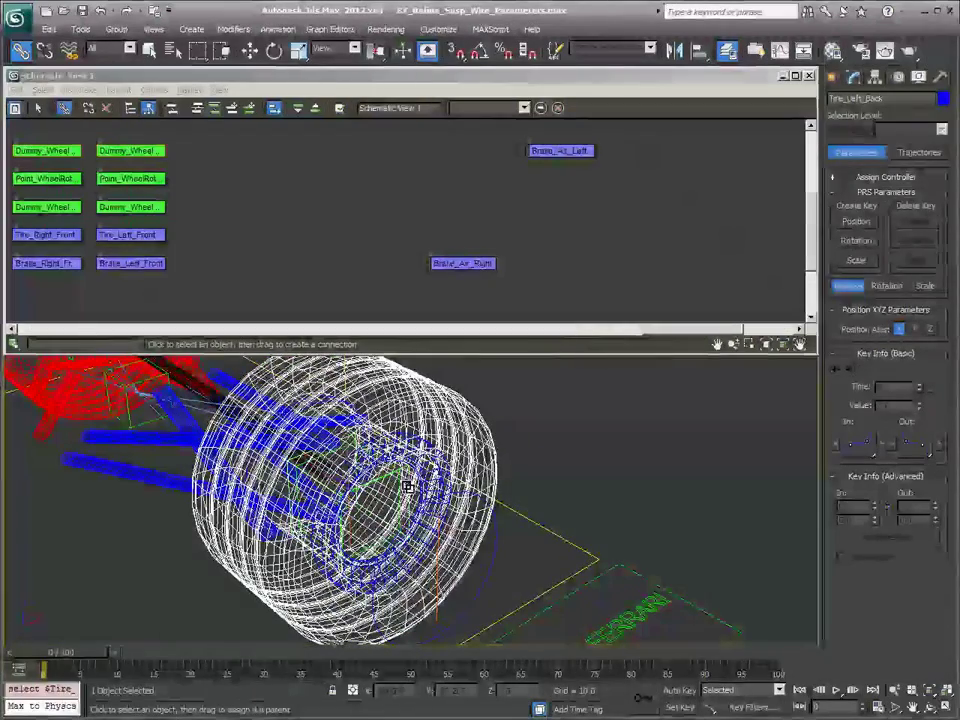
pyautogui.click(607, 467)
pyautogui.keyDown('alt'); pyautogui.moveTo(607, 467); pyautogui.dragTo(486, 484, button='middle'); pyautogui.keyUp('alt')
pyautogui.scroll(-5, 259, 490)
pyautogui.moveTo(259, 490)
pyautogui.keyDown('alt'); pyautogui.mouseDown(button='middle')
pyautogui.moveTo(227, 467)
pyautogui.moveTo(398, 469)
pyautogui.moveTo(426, 446)
pyautogui.moveTo(397, 471)
pyautogui.moveTo(435, 446)
pyautogui.moveTo(364, 501)
pyautogui.moveTo(378, 514)
pyautogui.mouseUp(button='middle'); pyautogui.keyUp('alt')
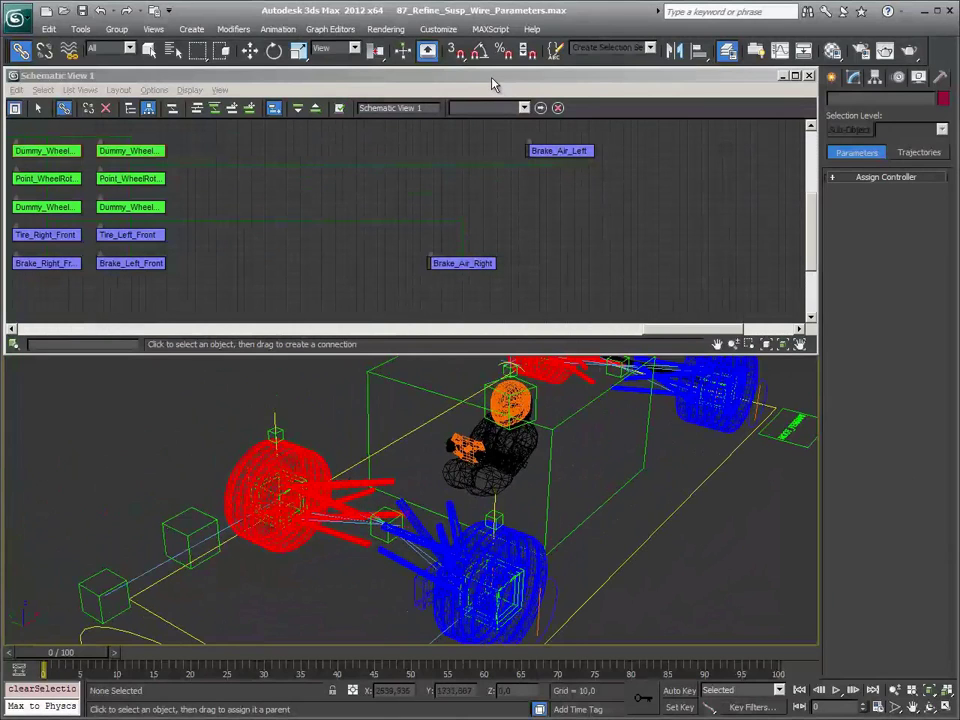
pyautogui.moveTo(491, 79); pyautogui.dragTo(503, 78)
# Step: Close Schematic View, return to shaded display and select the CTRL_Shape_Pos_Wheel ellipse
pyautogui.click(821, 75)
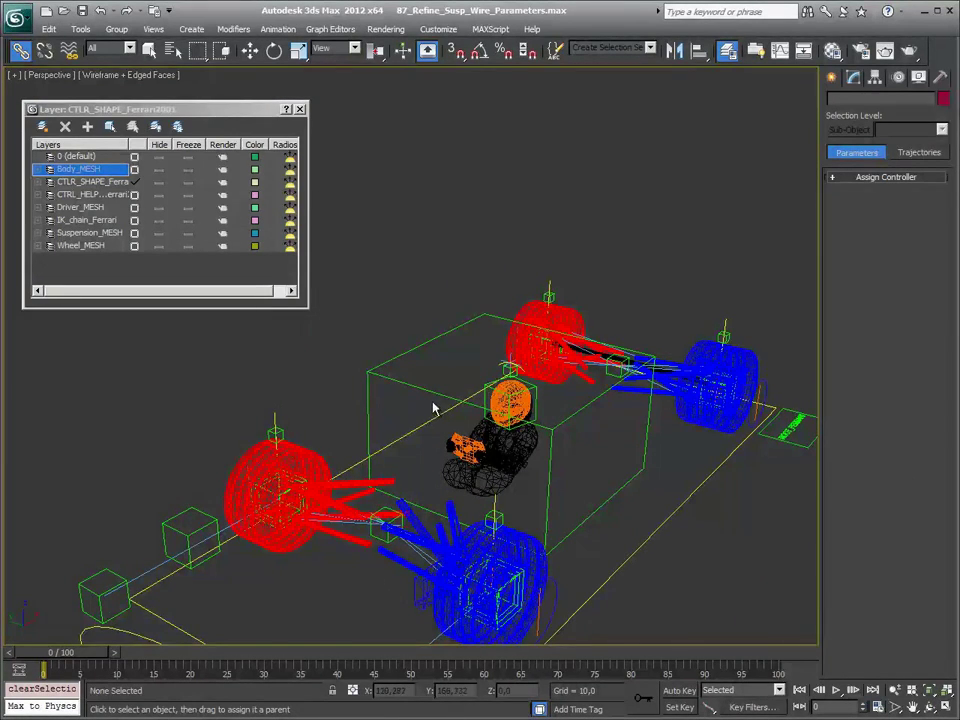
pyautogui.moveTo(435, 405); pyautogui.dragTo(436, 362, button='middle')
pyautogui.press('F3')
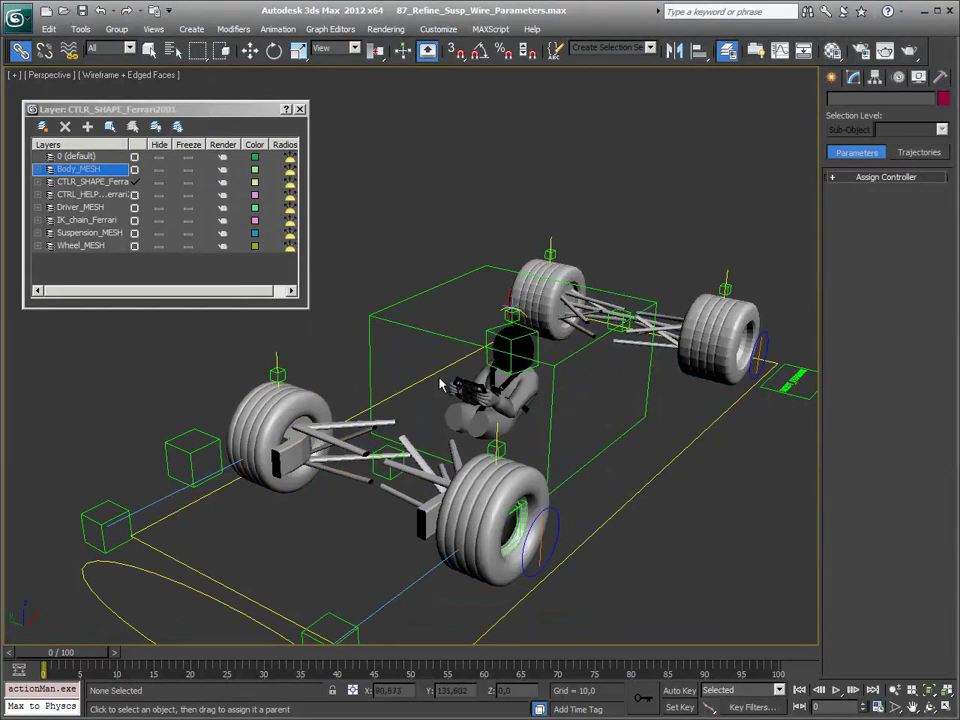
pyautogui.press('F3')
pyautogui.press('F3')
pyautogui.keyDown('alt'); pyautogui.moveTo(349, 485); pyautogui.dragTo(306, 617, button='middle'); pyautogui.keyUp('alt')
pyautogui.click(308, 617)
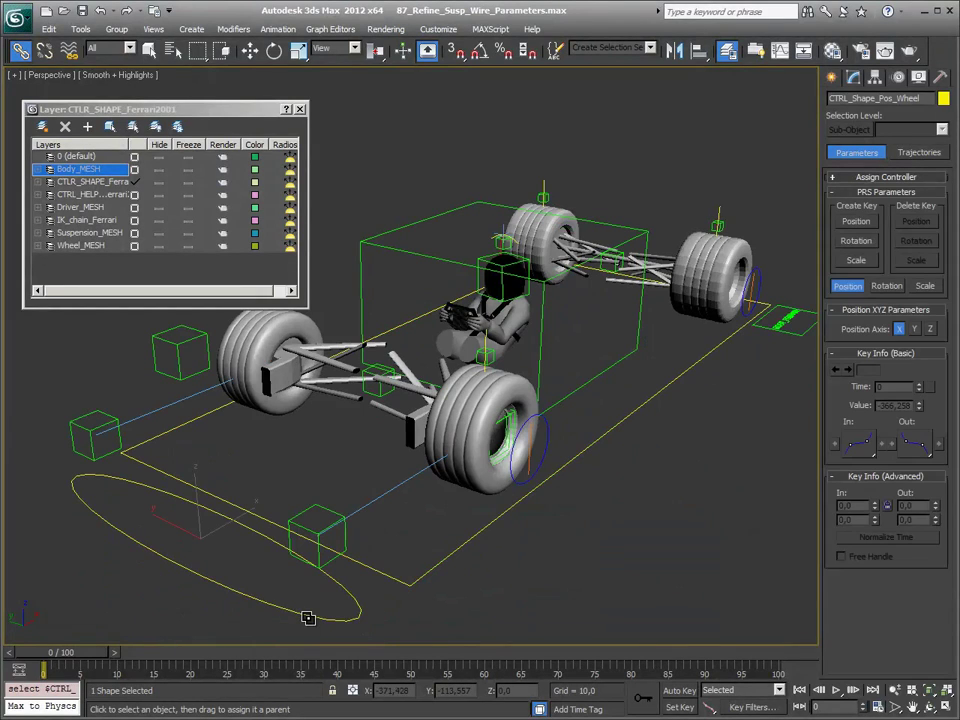
# Step: Move Dummy_LookAt_Rot_FL sideways to steer the front wheel, then recentre it
pyautogui.press('w')
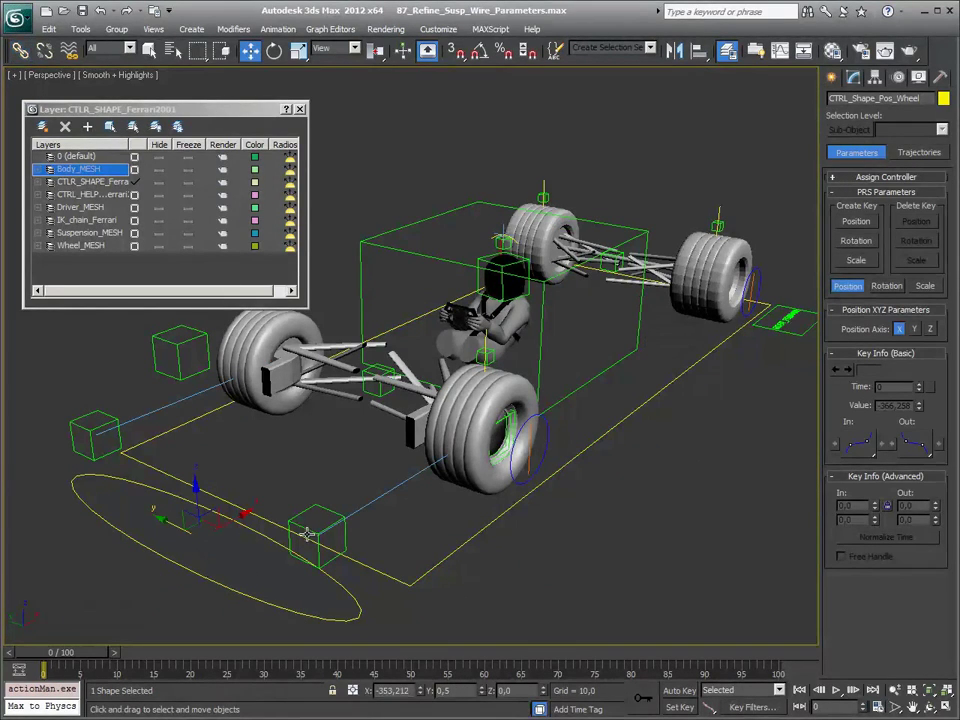
pyautogui.click(310, 528)
pyautogui.moveTo(285, 509)
pyautogui.mouseDown()
pyautogui.moveTo(296, 514)
pyautogui.moveTo(283, 518)
pyautogui.moveTo(386, 534)
pyautogui.mouseUp()
pyautogui.moveTo(386, 534)
pyautogui.mouseDown(button='middle')
pyautogui.moveTo(461, 448)
pyautogui.moveTo(237, 448)
pyautogui.moveTo(481, 448)
pyautogui.mouseUp(button='middle')
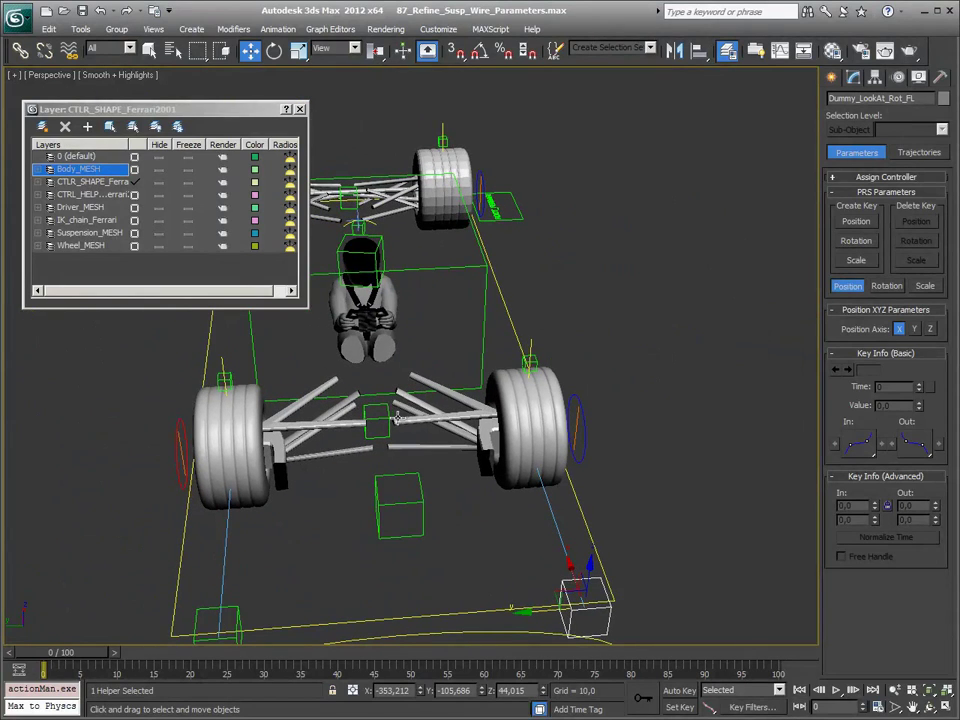
pyautogui.moveTo(545, 608)
pyautogui.mouseDown()
pyautogui.moveTo(519, 613)
pyautogui.moveTo(536, 618)
pyautogui.mouseUp()
pyautogui.moveTo(444, 448); pyautogui.dragTo(473, 448)
pyautogui.moveTo(668, 477)
pyautogui.keyDown('alt'); pyautogui.mouseDown(button='middle')
pyautogui.moveTo(422, 545)
pyautogui.moveTo(418, 428)
pyautogui.moveTo(366, 420)
pyautogui.mouseUp(button='middle'); pyautogui.keyUp('alt')
# Step: Select the driver group and its two attached parts in wireframe for linking to the rig
pyautogui.click(418, 428)
pyautogui.keyDown('ctrl'); pyautogui.click(283, 400); pyautogui.keyUp('ctrl')
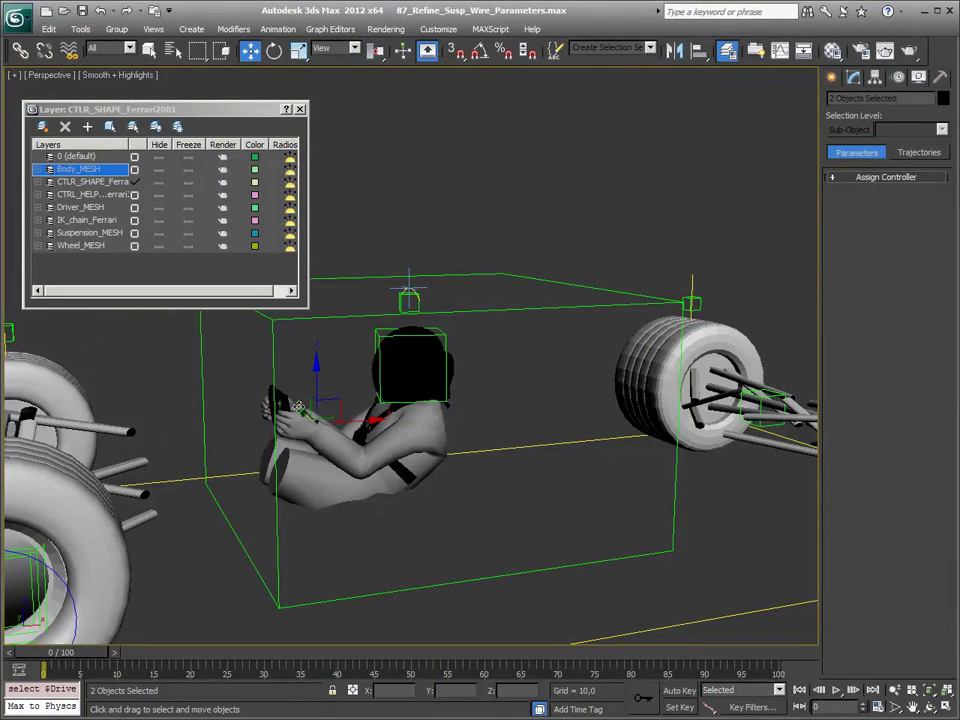
pyautogui.moveTo(298, 407); pyautogui.dragTo(474, 522, button='middle')
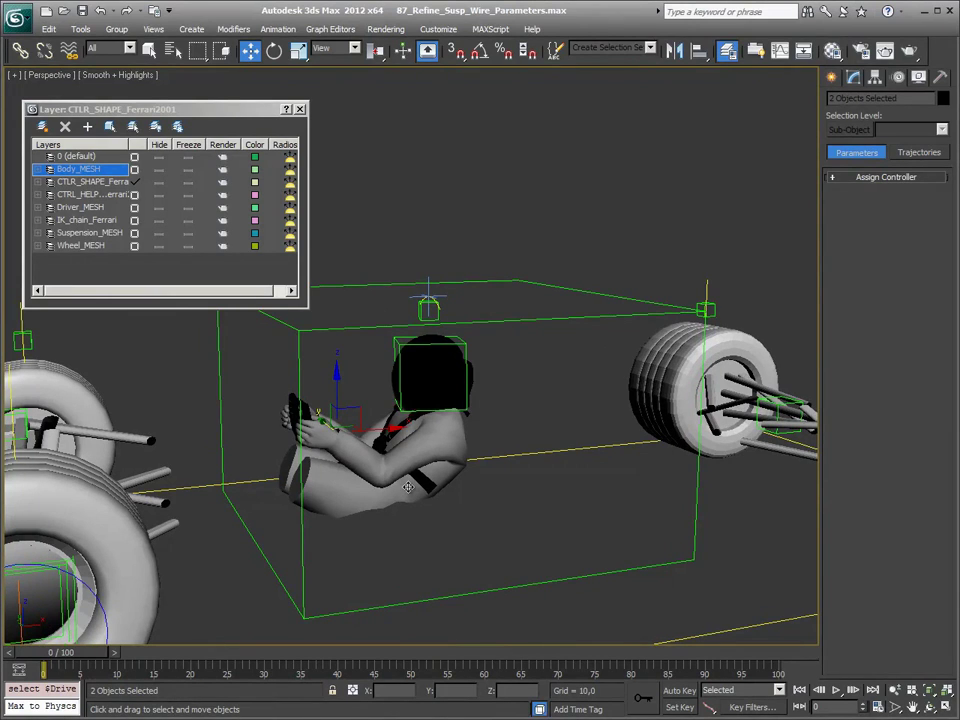
pyautogui.press('F3')
pyautogui.moveTo(366, 487)
pyautogui.mouseDown()
pyautogui.moveTo(385, 509)
pyautogui.moveTo(327, 601)
pyautogui.moveTo(311, 604)
pyautogui.mouseUp()
pyautogui.click(20, 50)
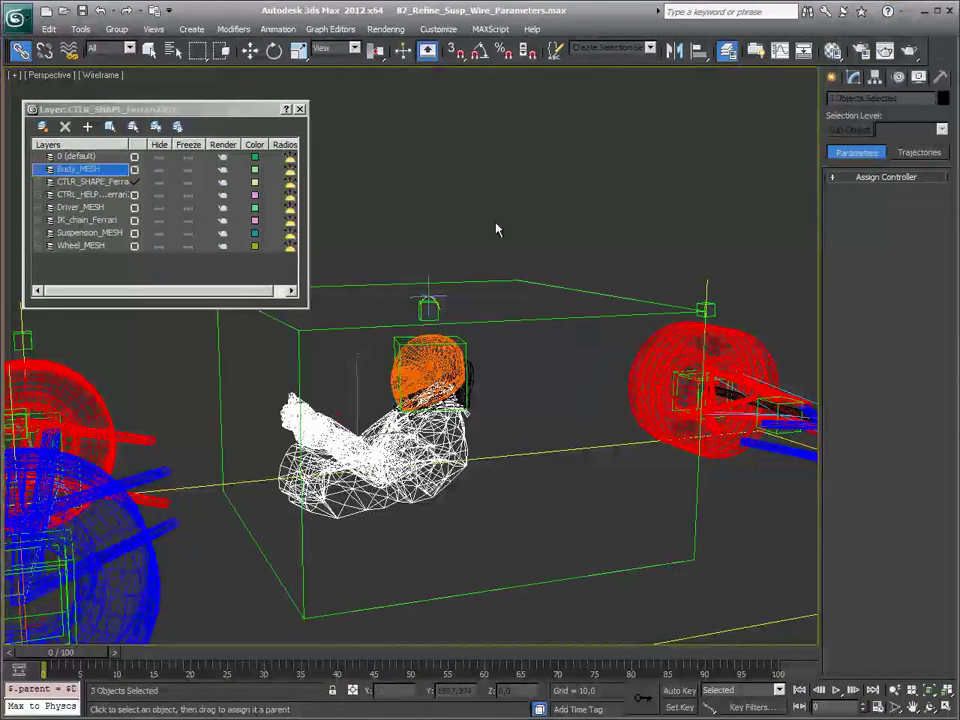
# Step: Test that the driver follows a move of CTRL_Shape_Path, then undo it
pyautogui.click(424, 428)
pyautogui.scroll(-1, 426, 428)
pyautogui.scroll(-3, 430, 430)
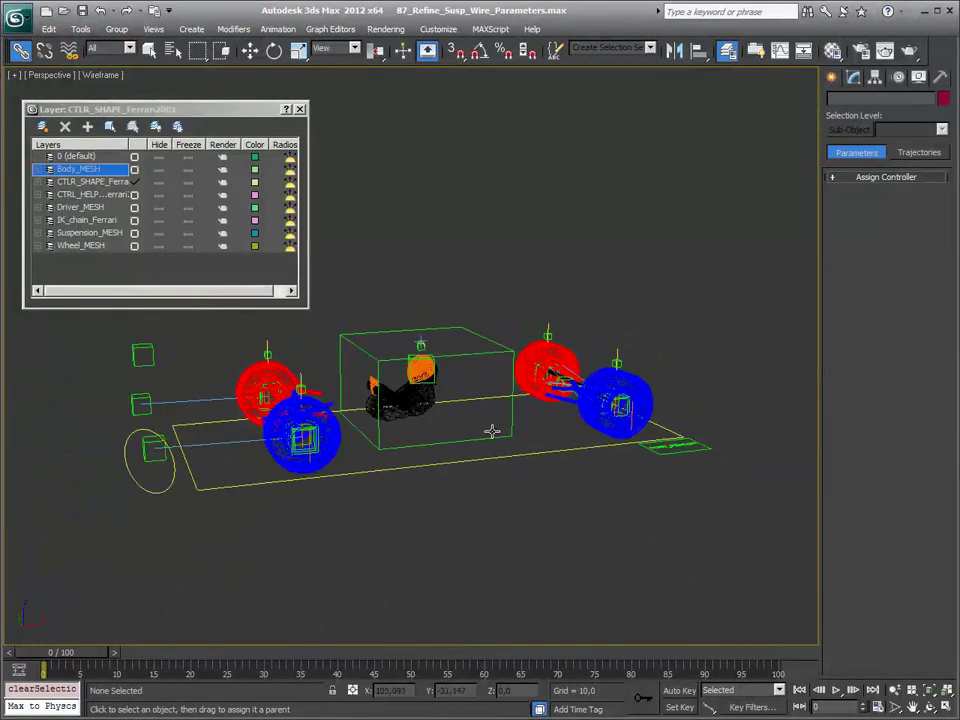
pyautogui.scroll(-2, 470, 432)
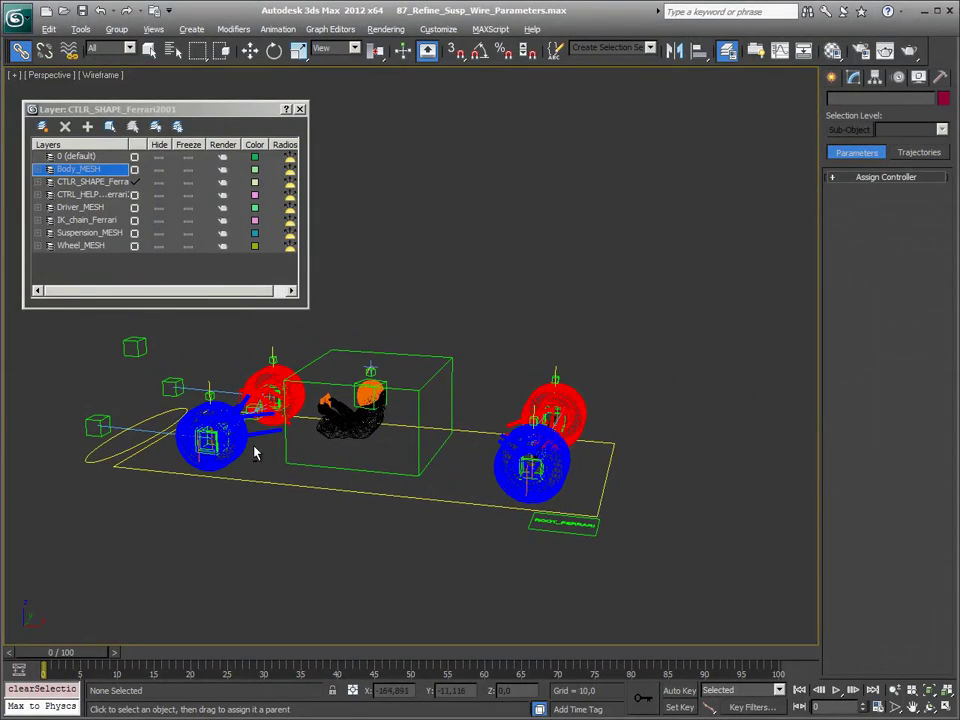
pyautogui.keyDown('alt'); pyautogui.moveTo(444, 435); pyautogui.dragTo(262, 579, button='middle'); pyautogui.keyUp('alt')
pyautogui.click(290, 529)
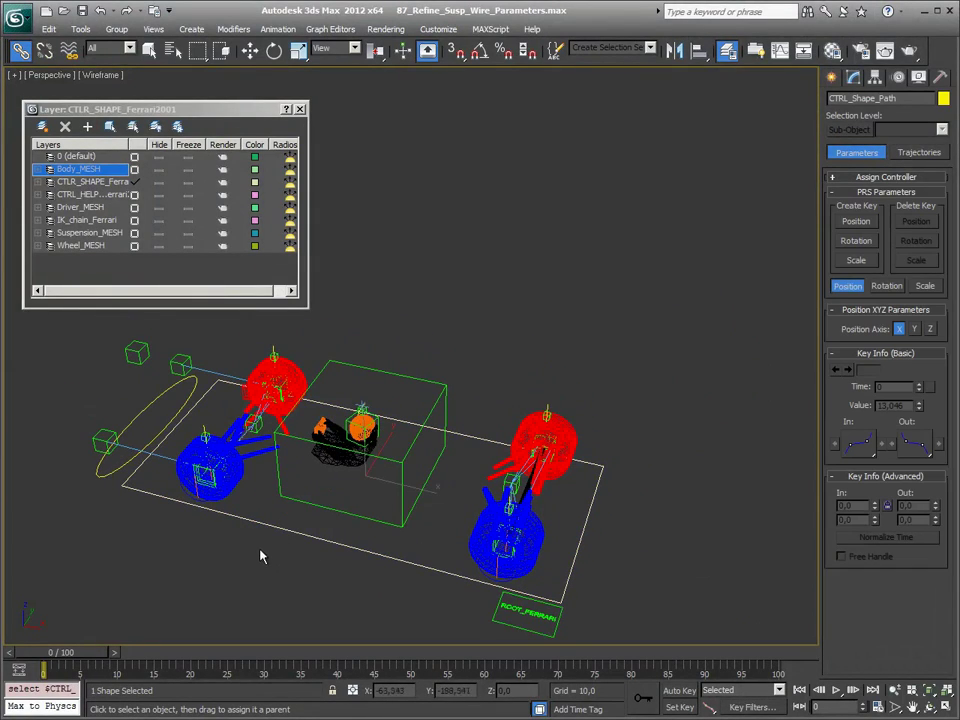
pyautogui.press('w')
pyautogui.moveTo(418, 490); pyautogui.dragTo(427, 491)
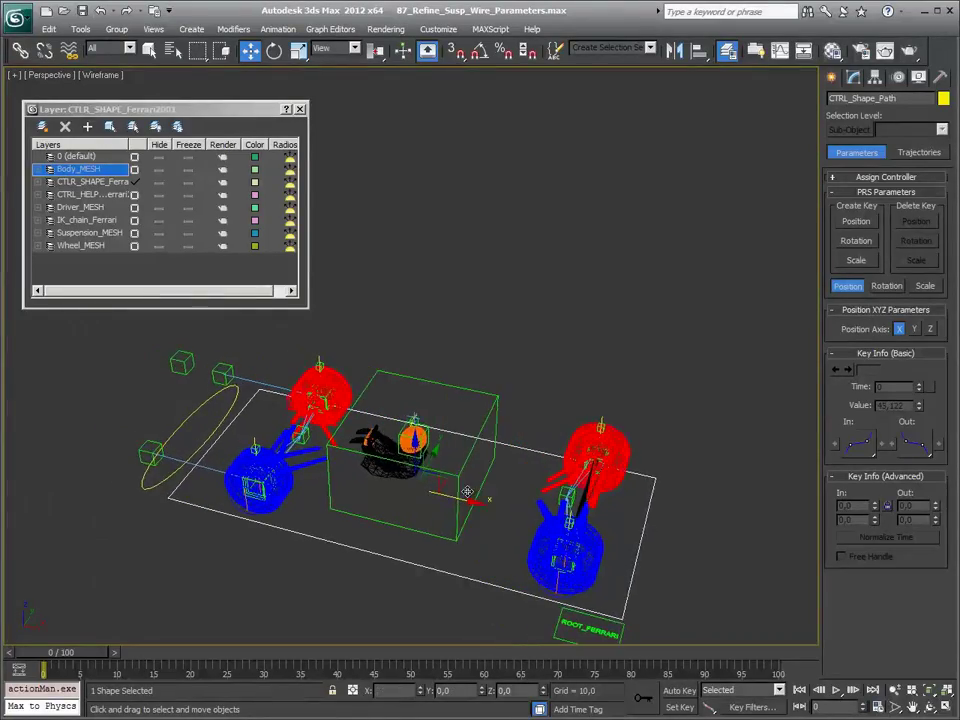
pyautogui.hotkey('ctrl', 'z')
pyautogui.hotkey('ctrl', 'z')
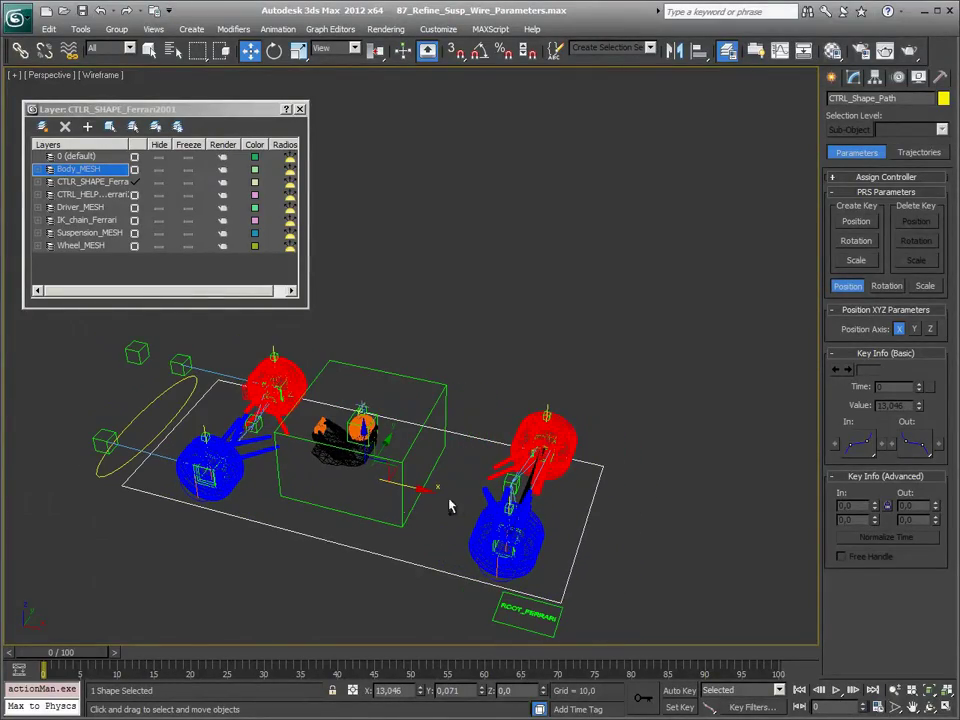
# Step: Link Protection_Helmet to its parent in the rig and deselect
pyautogui.scroll(2, 300, 485)
pyautogui.scroll(3, 369, 456)
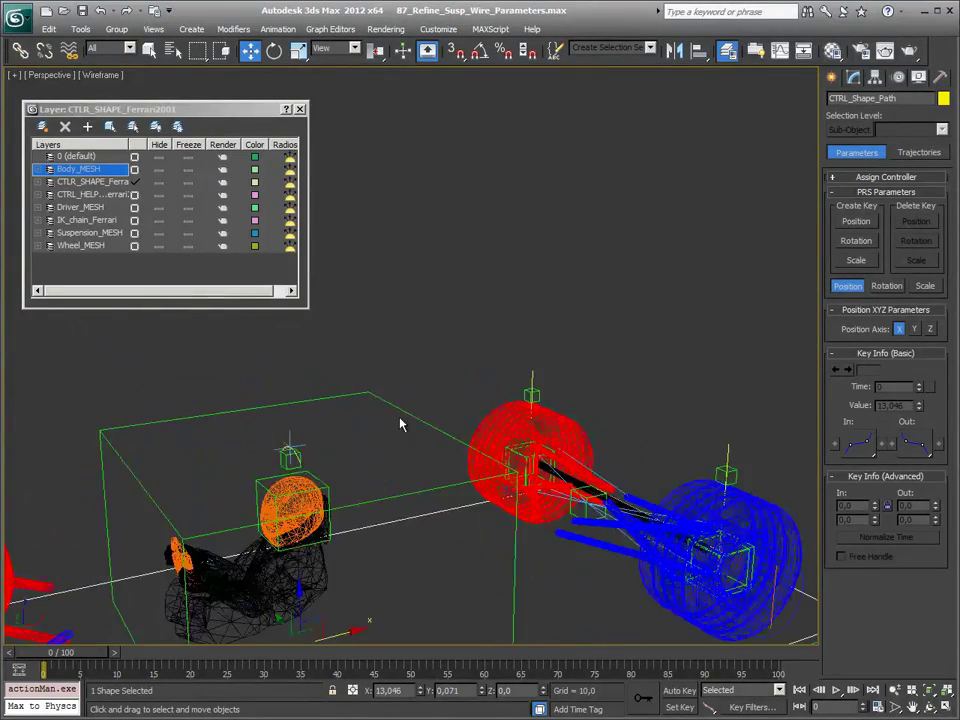
pyautogui.scroll(2, 401, 422)
pyautogui.scroll(2, 414, 420)
pyautogui.click(338, 425)
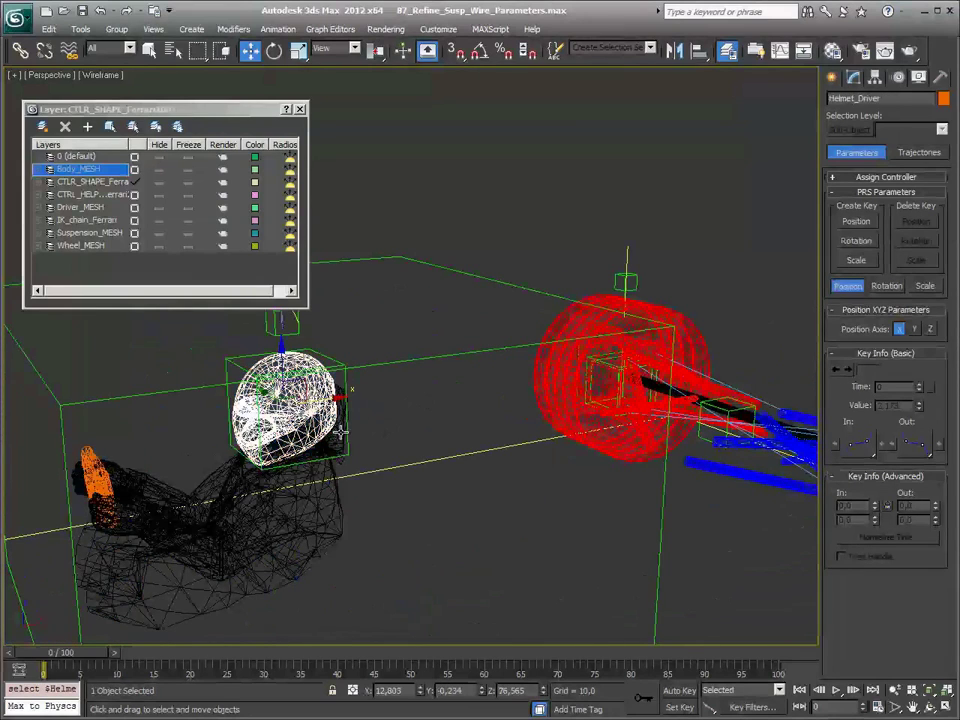
pyautogui.click(21, 51)
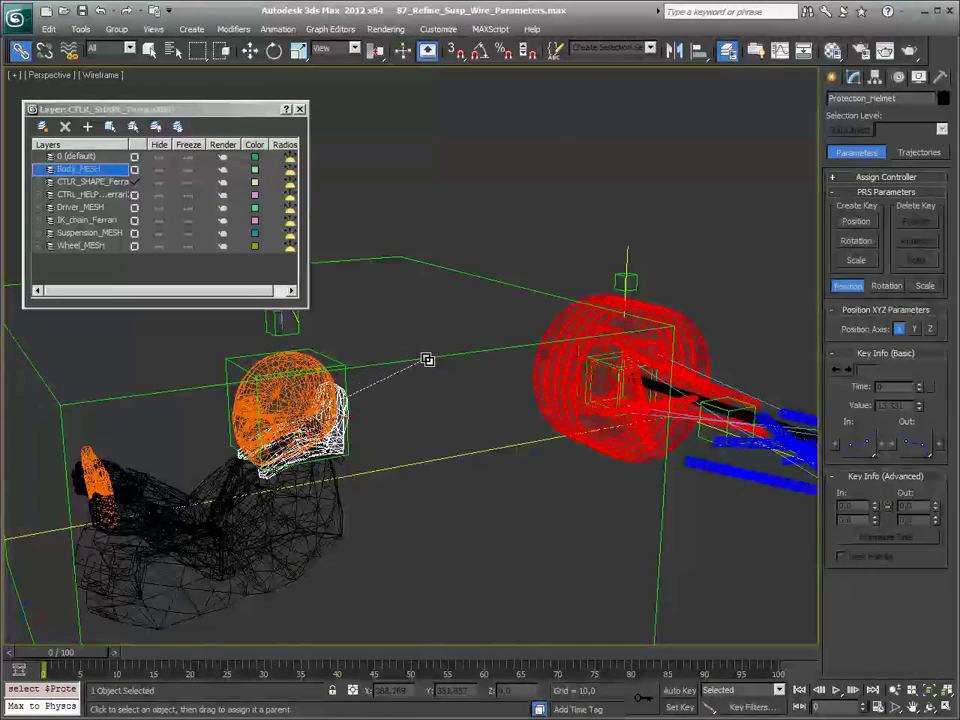
pyautogui.moveTo(335, 437); pyautogui.dragTo(437, 405)
pyautogui.click(409, 454)
# Step: Frame the rig and test-move CTRL_Shape_Path
pyautogui.press('z')
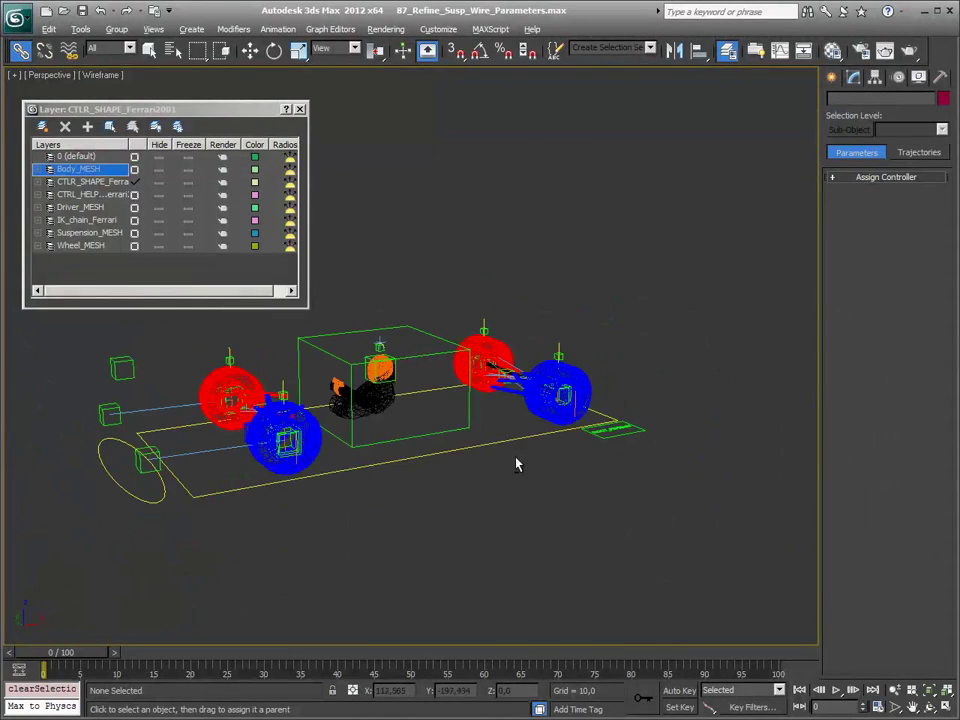
pyautogui.click(475, 468)
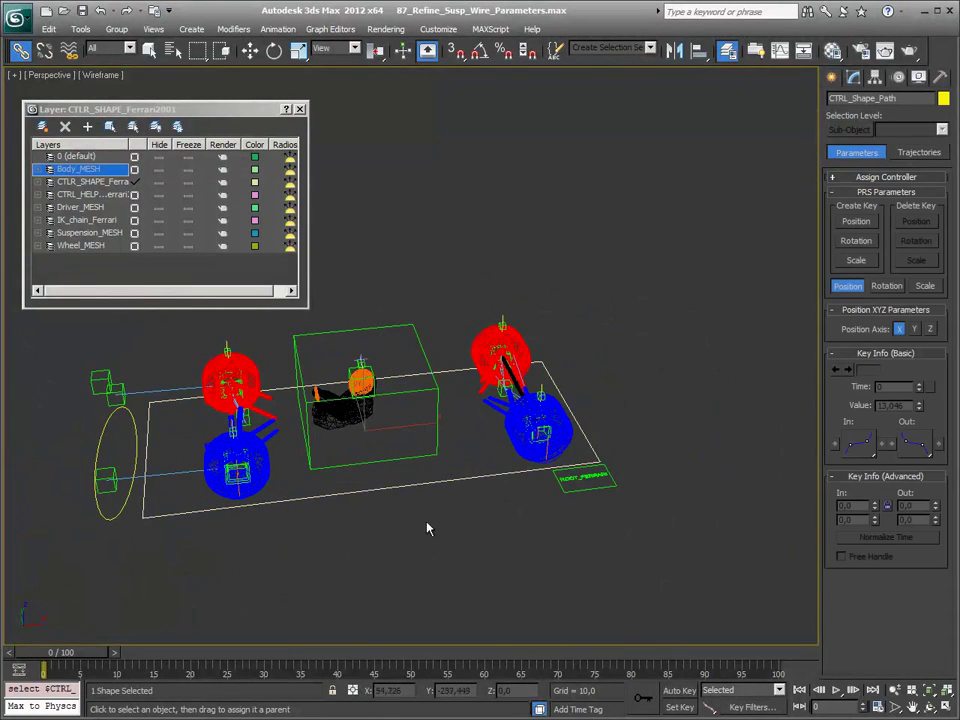
pyautogui.press('w')
pyautogui.moveTo(406, 437)
pyautogui.mouseDown()
pyautogui.moveTo(434, 435)
pyautogui.moveTo(424, 510)
pyautogui.mouseUp()
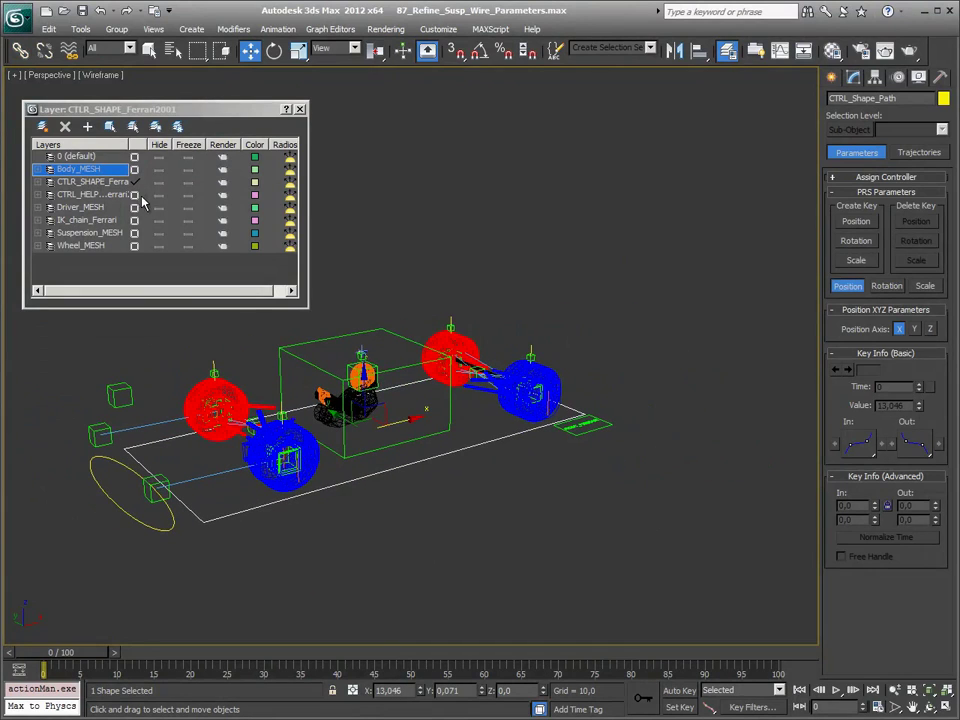
# Step: Unhide All to restore the body, check it moves with the rig, then undo
pyautogui.rightClick(392, 188)
pyautogui.click(422, 110)
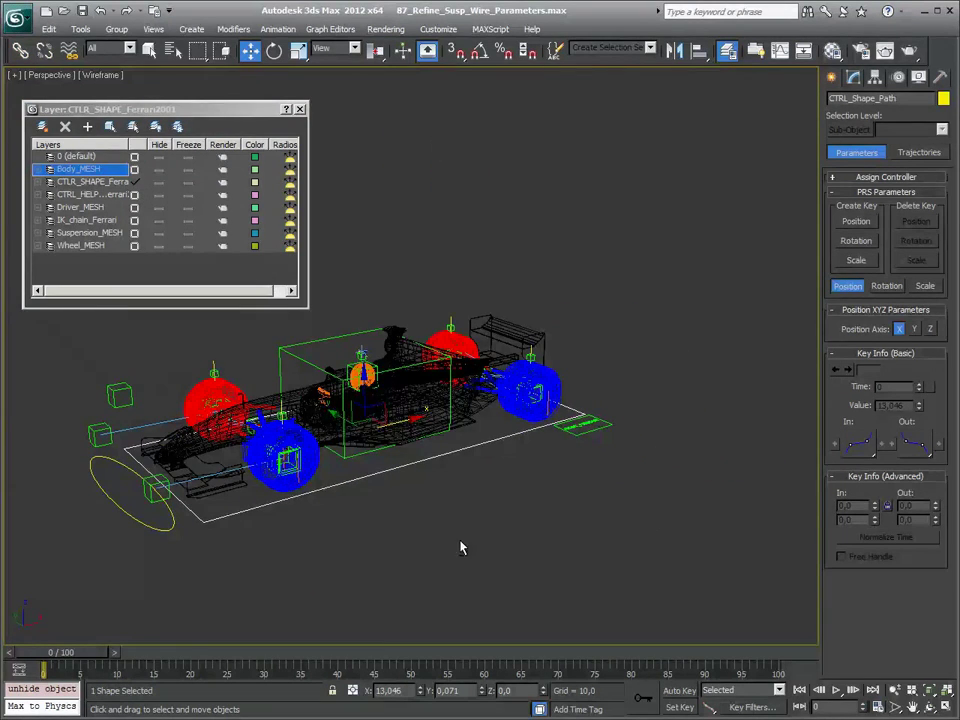
pyautogui.scroll(3, 434, 476)
pyautogui.moveTo(380, 455); pyautogui.dragTo(319, 492)
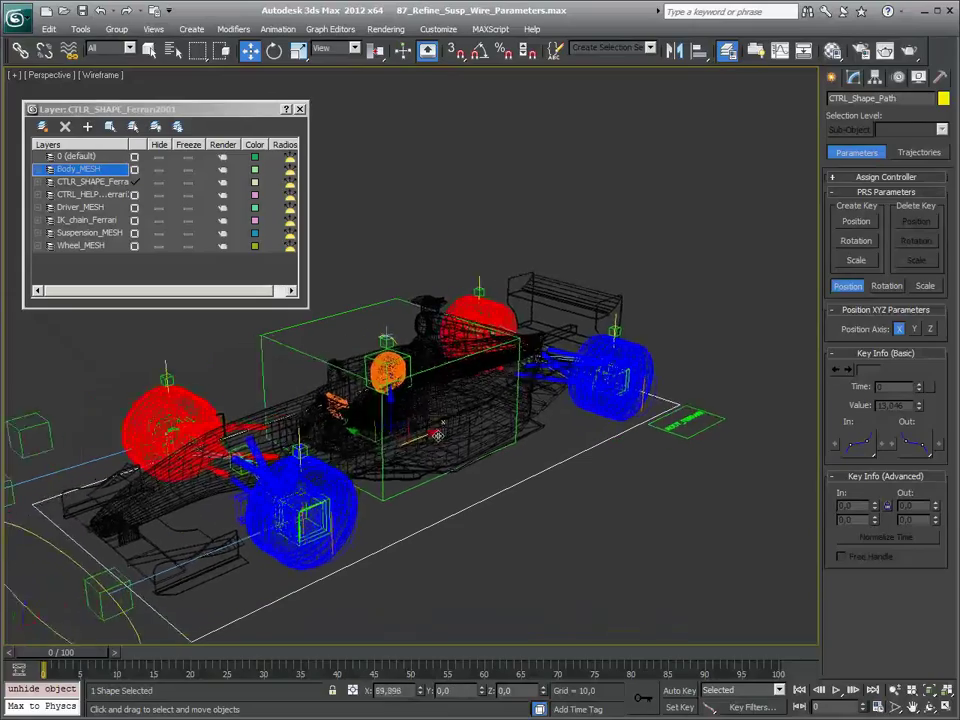
pyautogui.hotkey('ctrl', 'z')
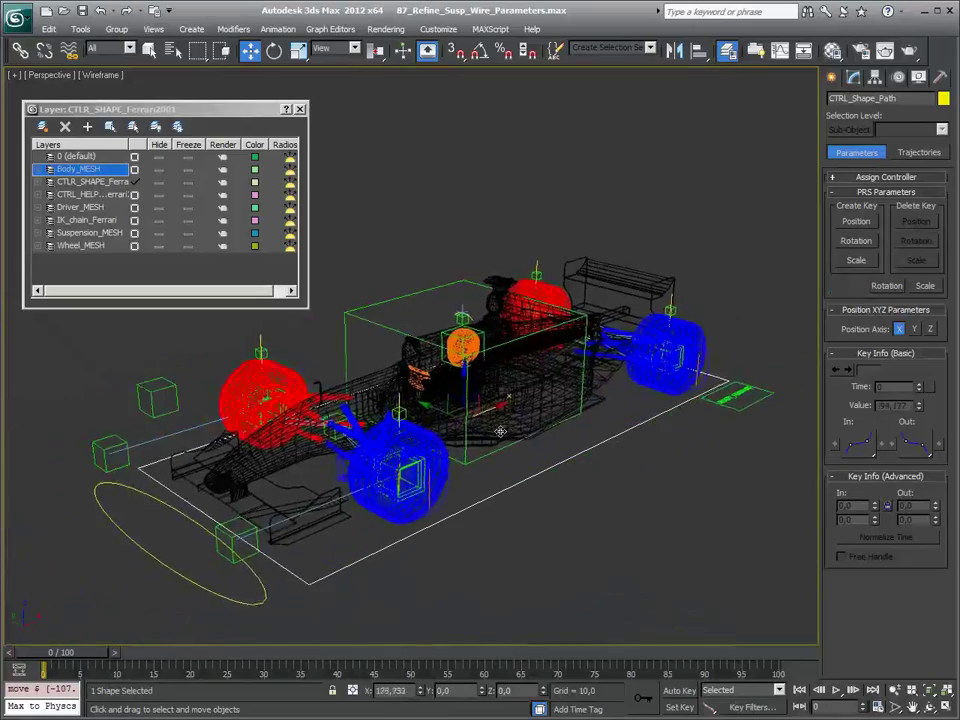
pyautogui.moveTo(453, 507)
pyautogui.keyDown('alt'); pyautogui.mouseDown(button='middle')
pyautogui.moveTo(329, 480)
pyautogui.moveTo(317, 499)
pyautogui.mouseUp(button='middle'); pyautogui.keyUp('alt')
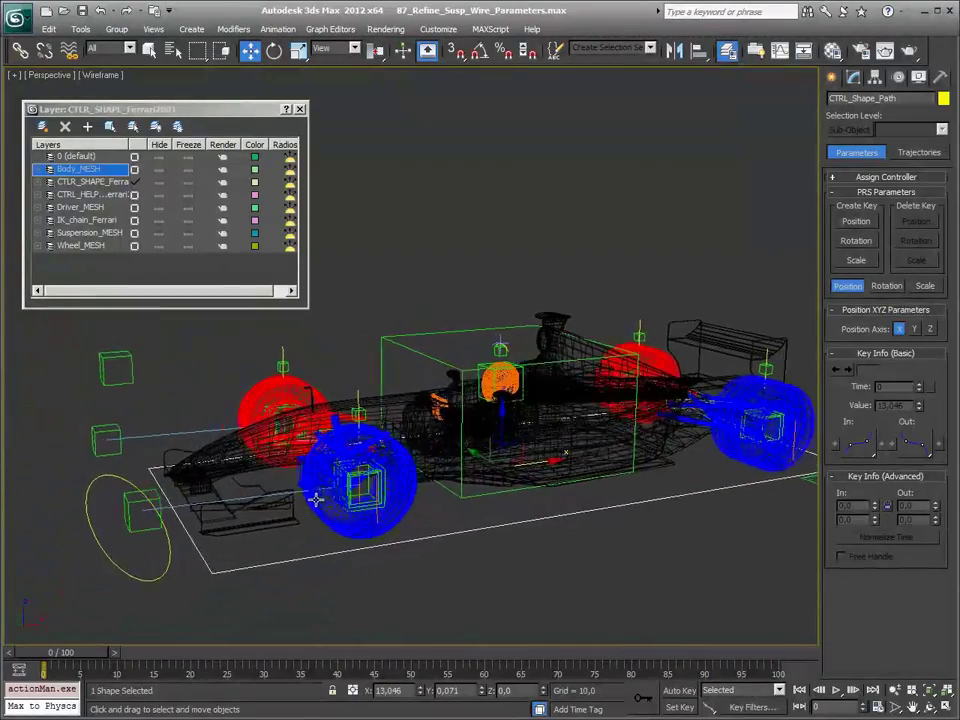
# Step: Move Dummy_WheelLook_FL to test the front-left wheel, then orbit out to view the car
pyautogui.click(372, 457)
pyautogui.click(376, 466)
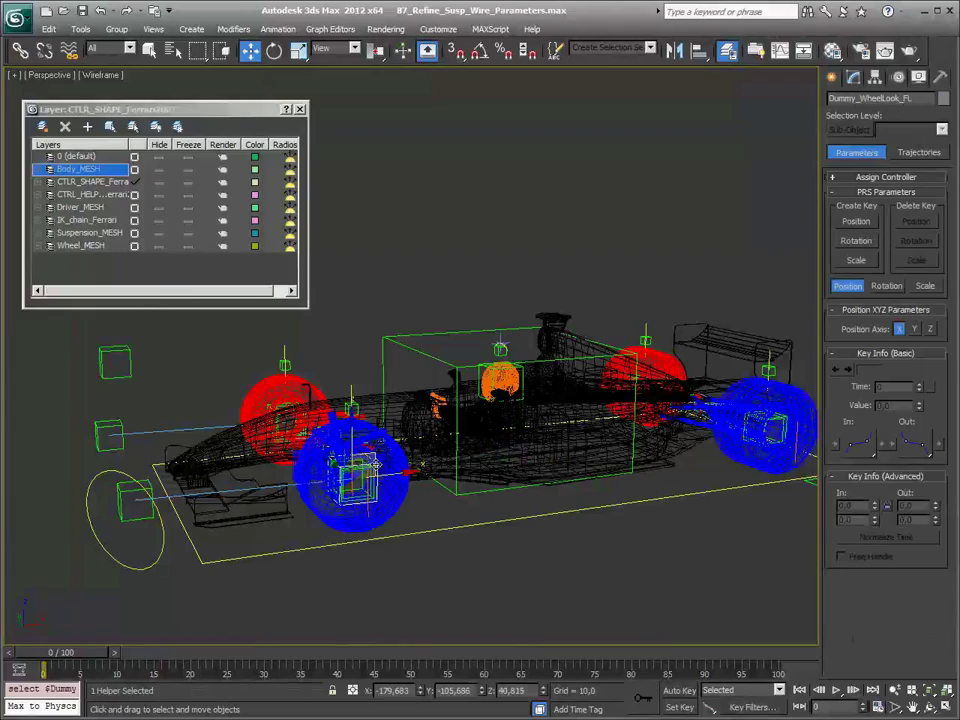
pyautogui.moveTo(352, 437); pyautogui.dragTo(396, 483)
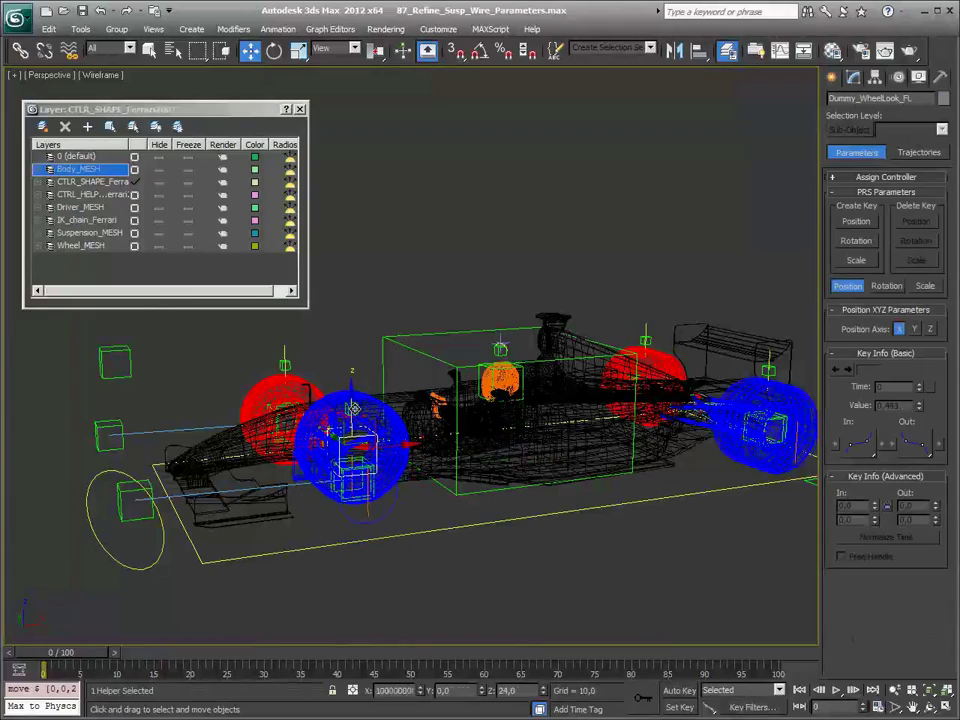
pyautogui.moveTo(396, 483)
pyautogui.keyDown('alt'); pyautogui.mouseDown(button='middle')
pyautogui.moveTo(339, 466)
pyautogui.moveTo(300, 510)
pyautogui.moveTo(268, 493)
pyautogui.moveTo(403, 508)
pyautogui.moveTo(407, 493)
pyautogui.moveTo(446, 497)
pyautogui.moveTo(438, 512)
pyautogui.mouseUp(button='middle'); pyautogui.keyUp('alt')
pyautogui.scroll(3, 408, 505)
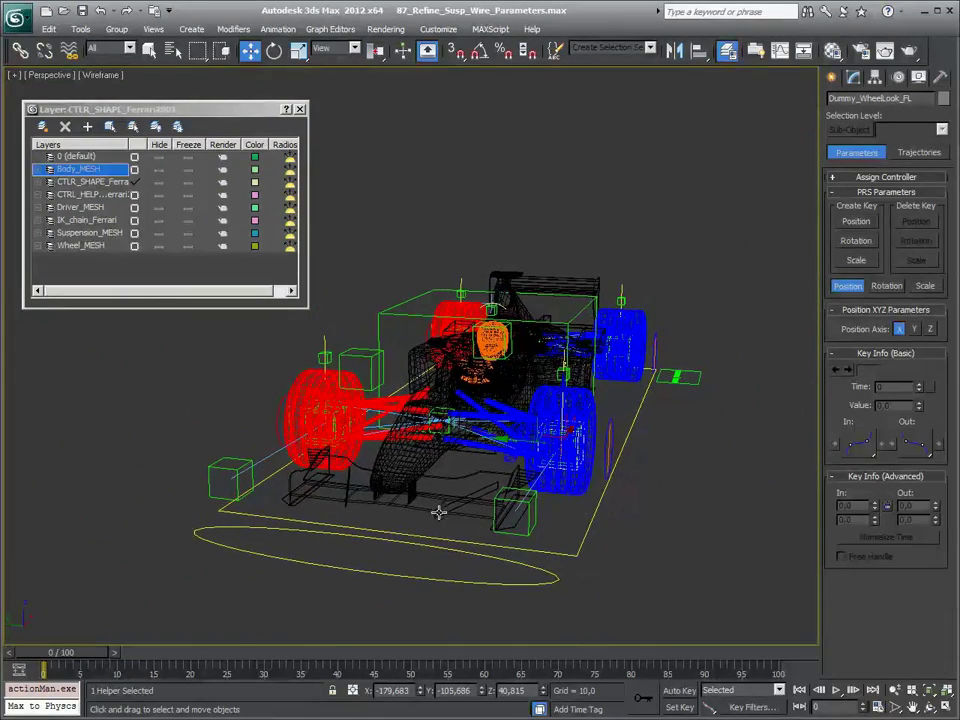